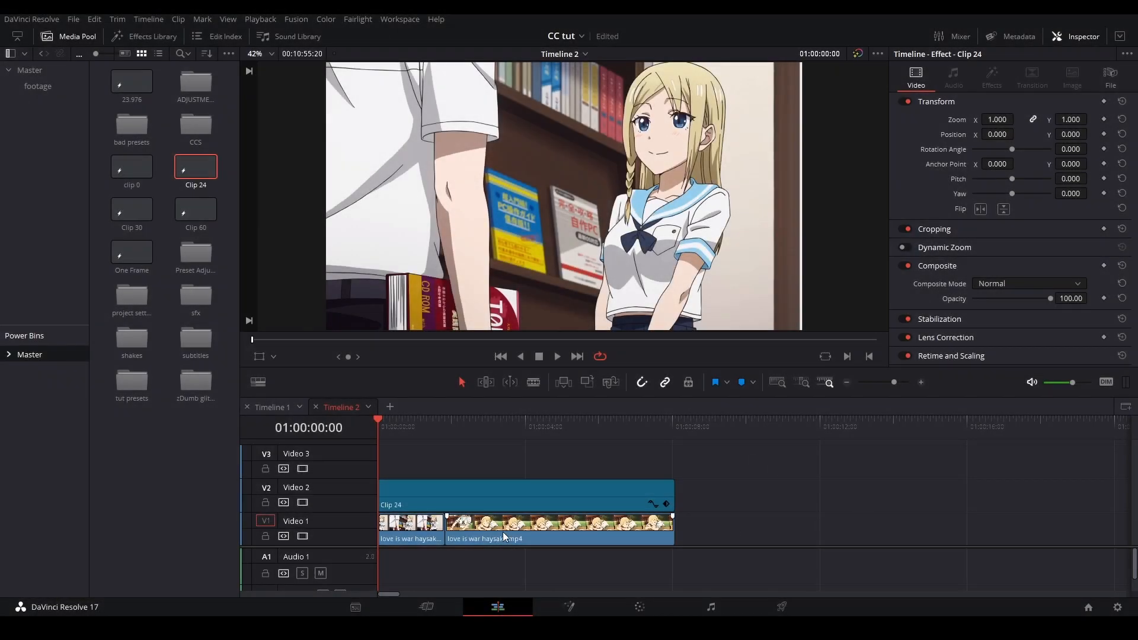
- Open the second clip's frame at 01:00:02:16 for color grading, with the still gallery hidden and the scopes shown
{"action": "left_click", "coordinate": [475, 433]}
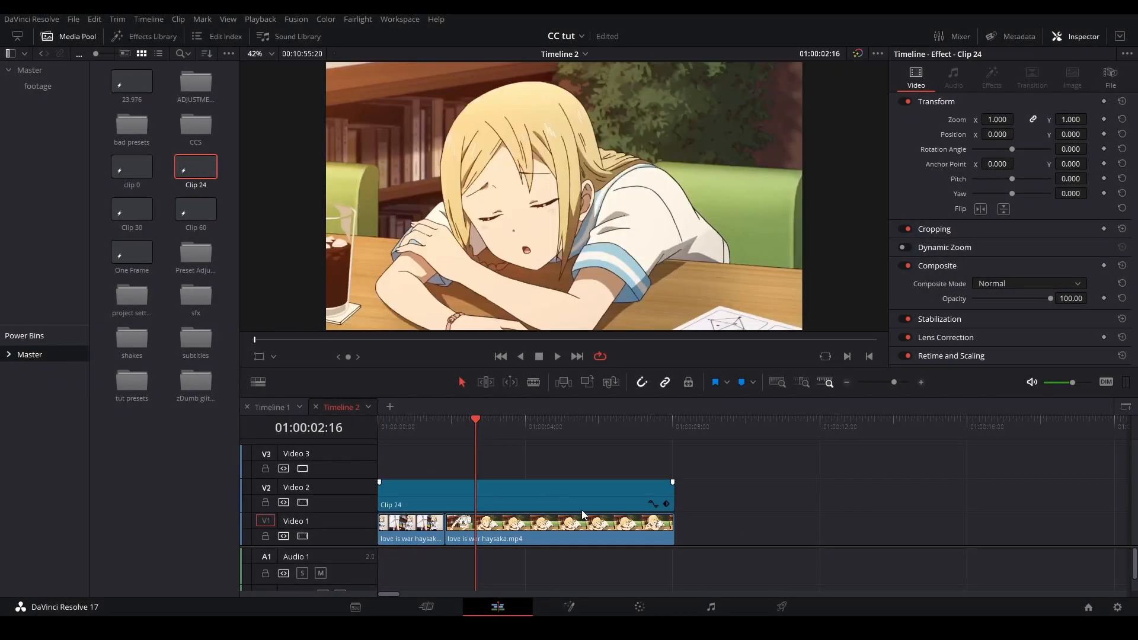
{"action": "left_click", "coordinate": [639, 607]}
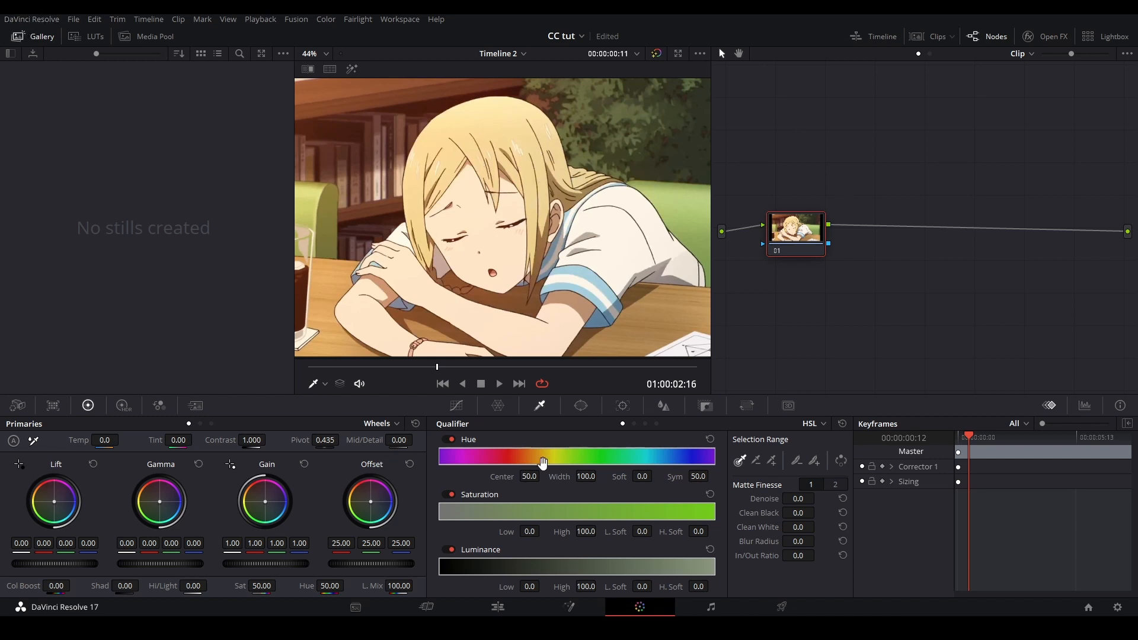
{"action": "left_click", "coordinate": [20, 31]}
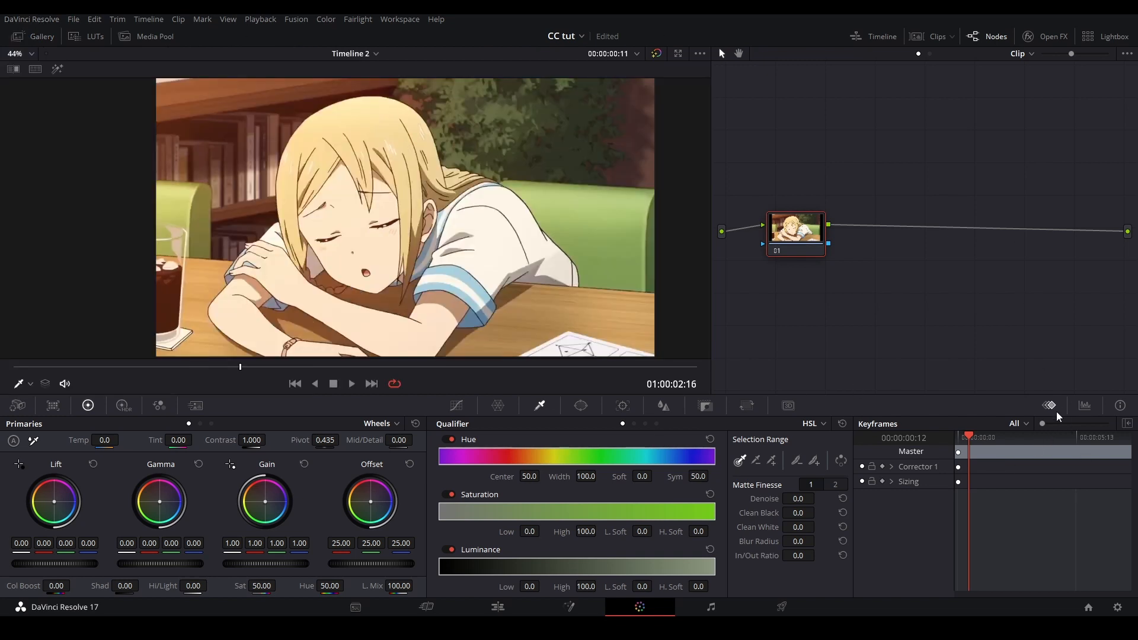
{"action": "left_click", "coordinate": [1085, 407]}
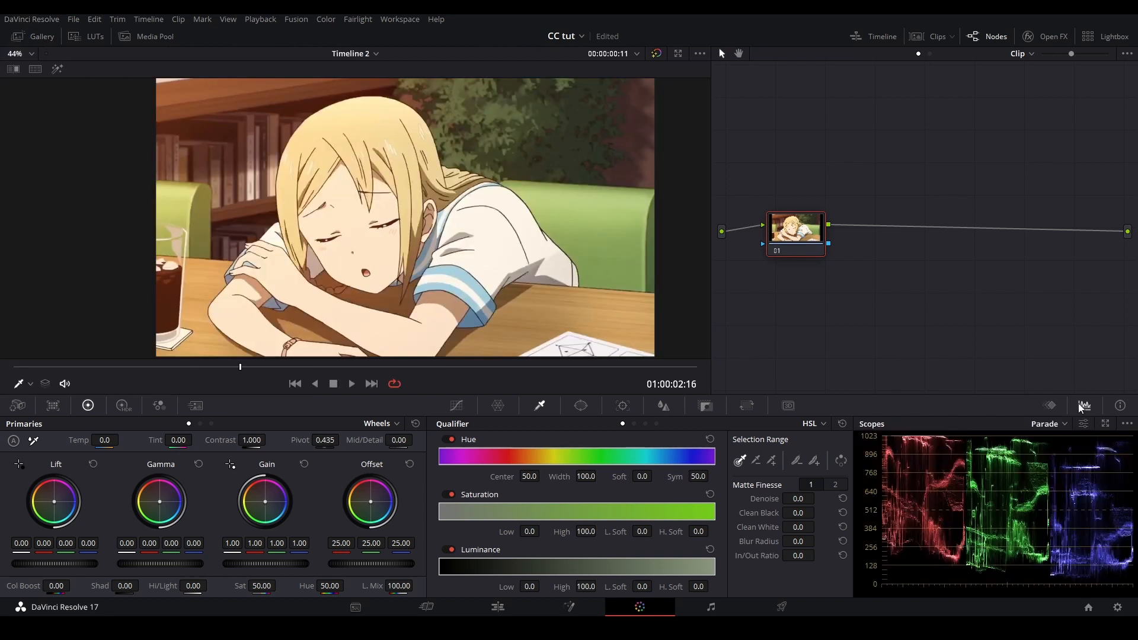
- Show the curves, look through the Hue Vs Hue, Hue Vs Sat and Hue Vs Lum types, and return to the Custom curve
{"action": "left_click", "coordinate": [457, 406]}
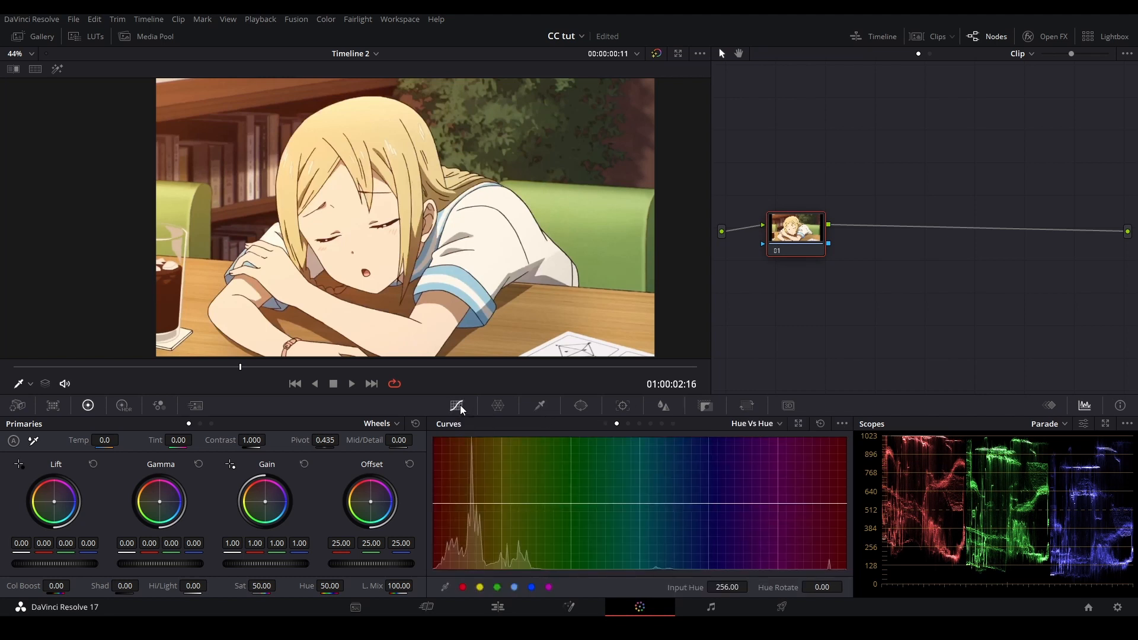
{"action": "left_click", "coordinate": [605, 423]}
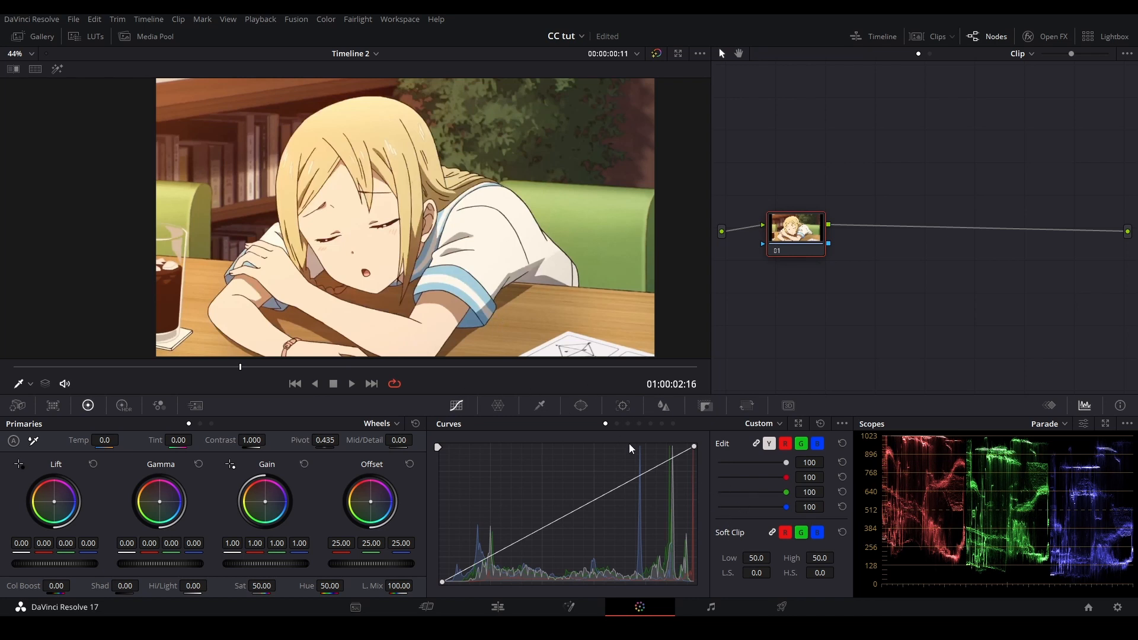
{"action": "left_click", "coordinate": [616, 423]}
{"action": "left_click", "coordinate": [628, 424]}
{"action": "left_click", "coordinate": [639, 423]}
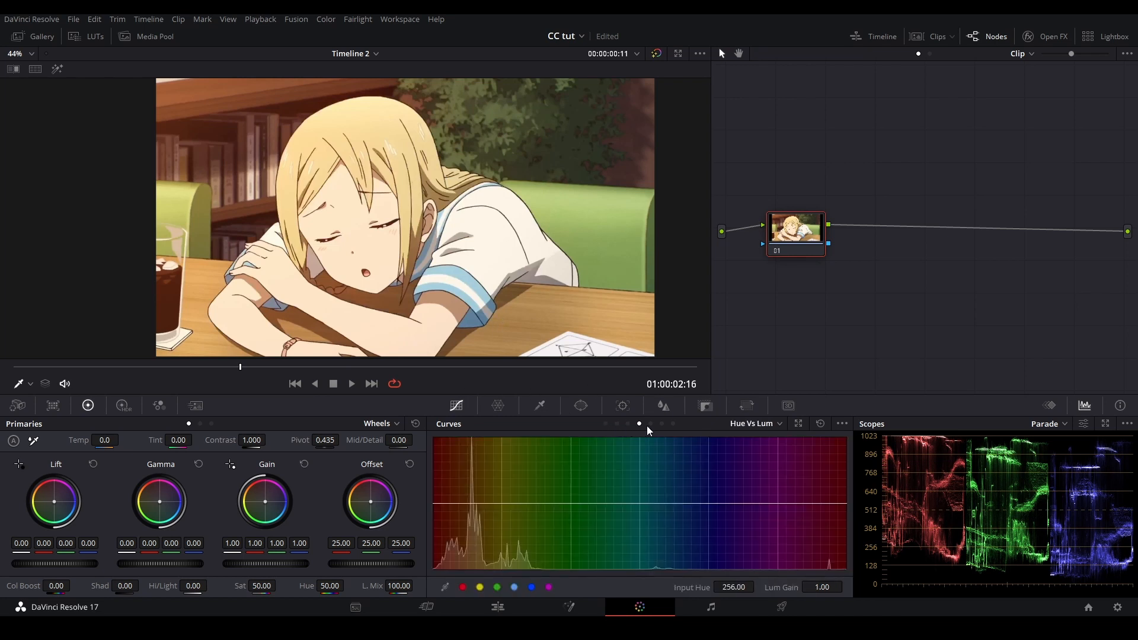
{"action": "left_click", "coordinate": [605, 423]}
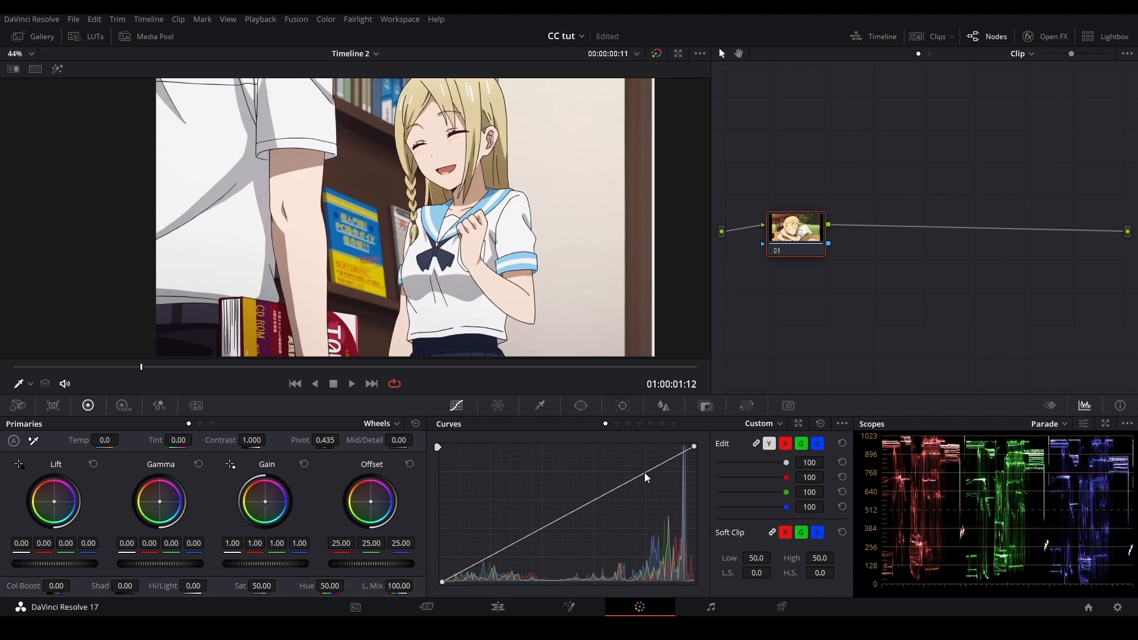
- Shape the Custom curve into a soft S by raising the highlights, lowering the shadows and lifting the black point
{"action": "left_click", "coordinate": [645, 471]}
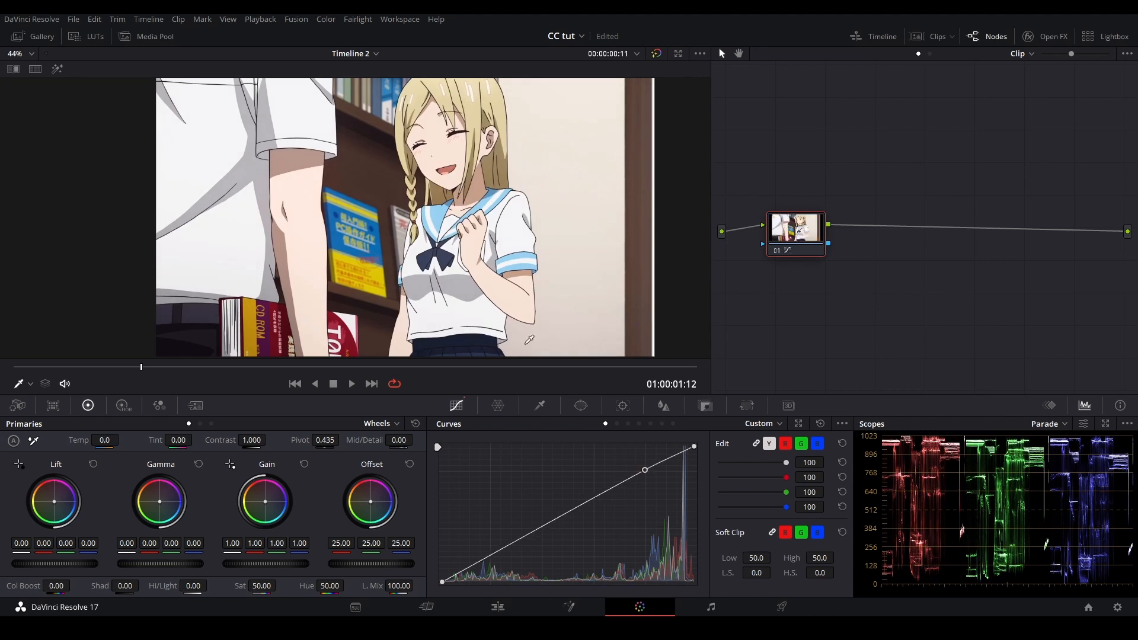
{"action": "left_click_drag", "start_coordinate": [646, 473], "coordinate": [636, 471]}
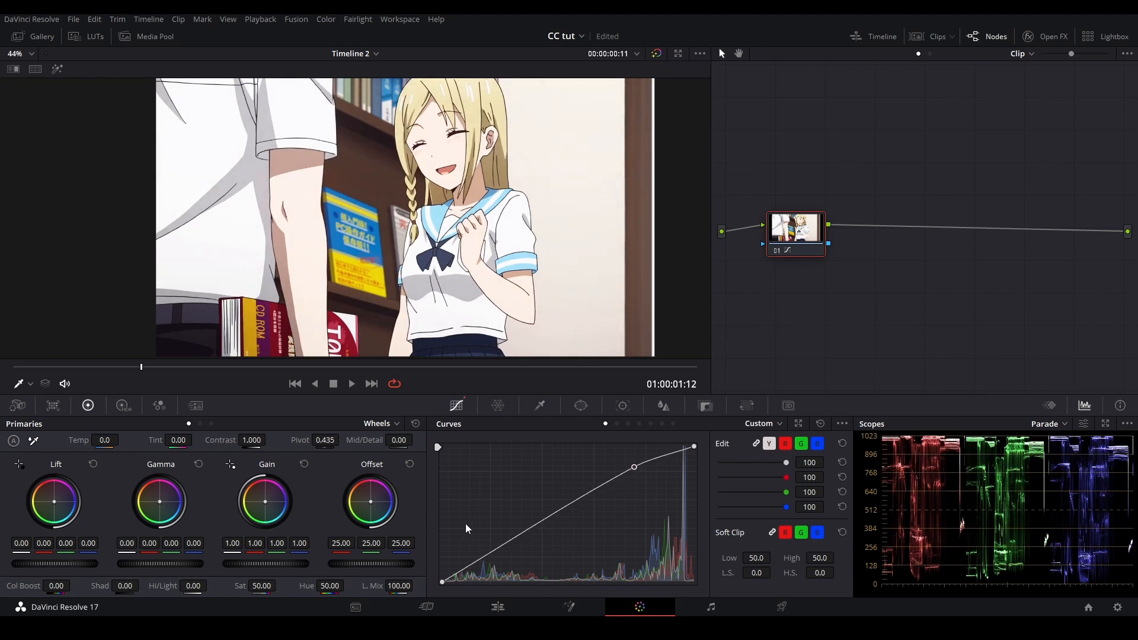
{"action": "left_click", "coordinate": [492, 551]}
{"action": "left_click_drag", "start_coordinate": [485, 556], "coordinate": [492, 561]}
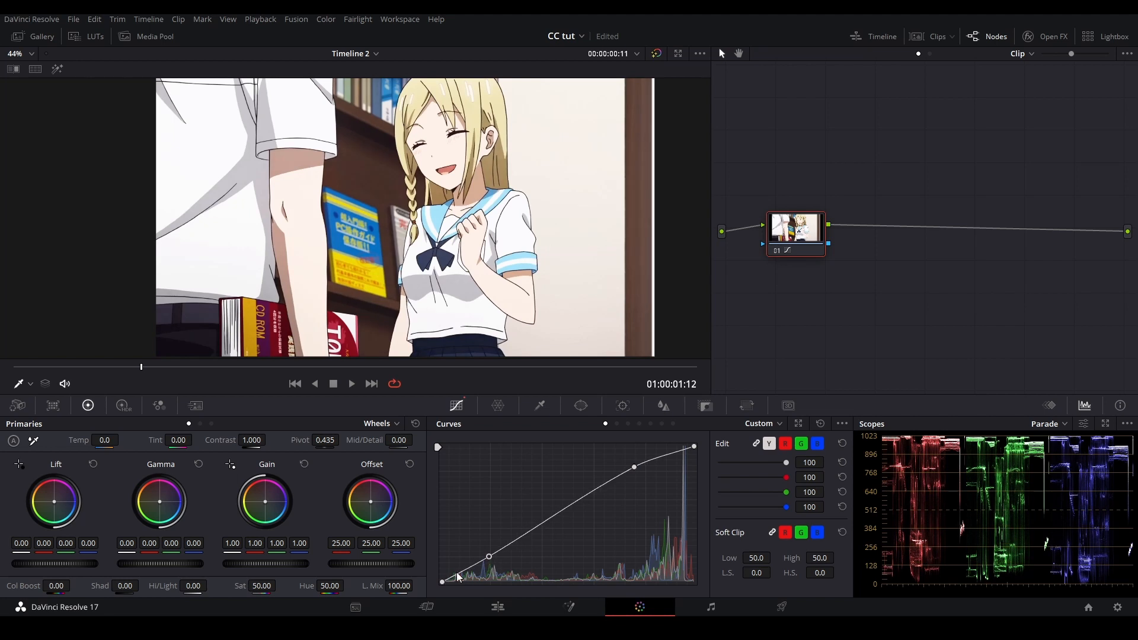
{"action": "left_click_drag", "start_coordinate": [489, 558], "coordinate": [440, 575]}
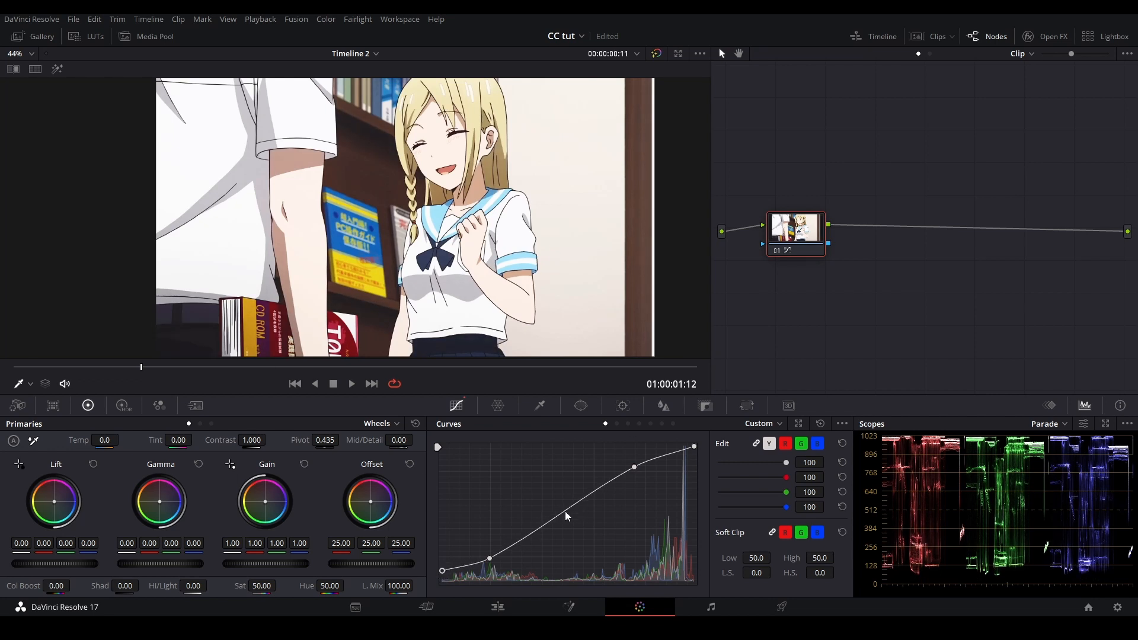
{"action": "mouse_move", "coordinate": [567, 516]}
{"action": "left_mouse_down"}
{"action": "mouse_move", "coordinate": [566, 527]}
{"action": "mouse_move", "coordinate": [566, 501]}
{"action": "mouse_move", "coordinate": [569, 517]}
{"action": "left_mouse_up"}
- Try rotating the cyan hues by -92 with the Hue Vs Hue curve and reset the curve
{"action": "left_click", "coordinate": [618, 423]}
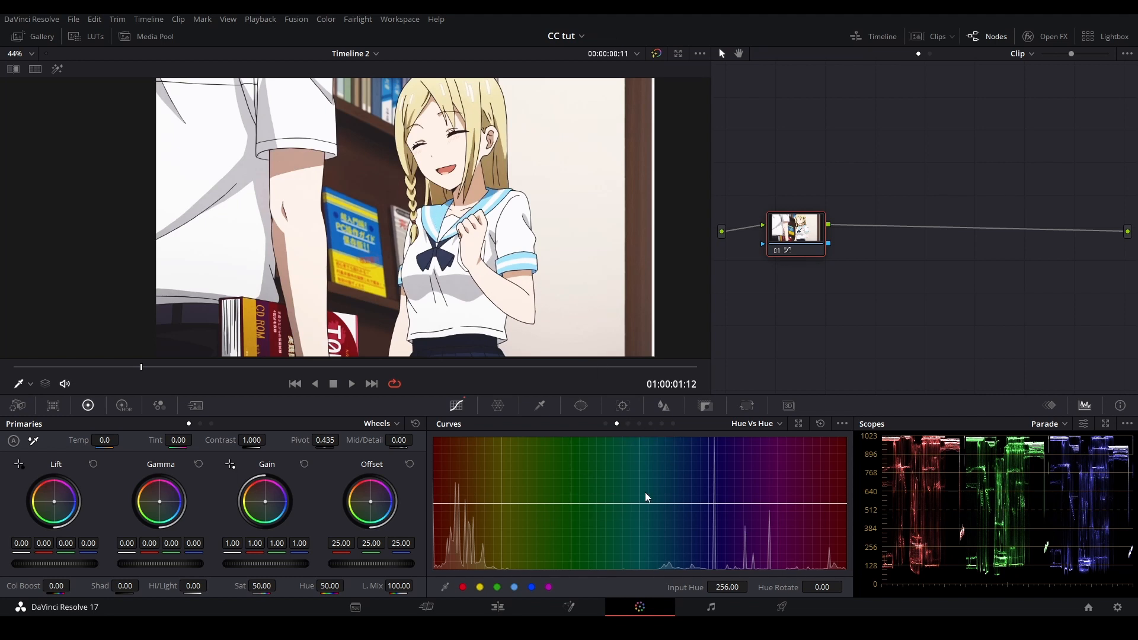
{"action": "left_click", "coordinate": [516, 588]}
{"action": "left_click_drag", "start_coordinate": [642, 507], "coordinate": [645, 542]}
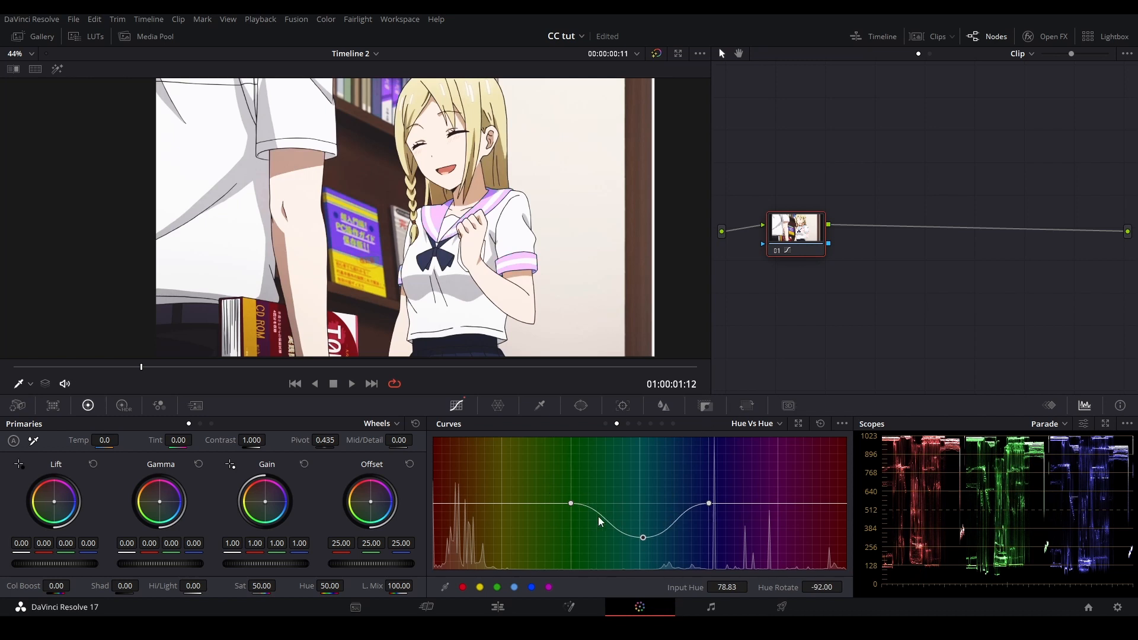
{"action": "left_click", "coordinate": [821, 424]}
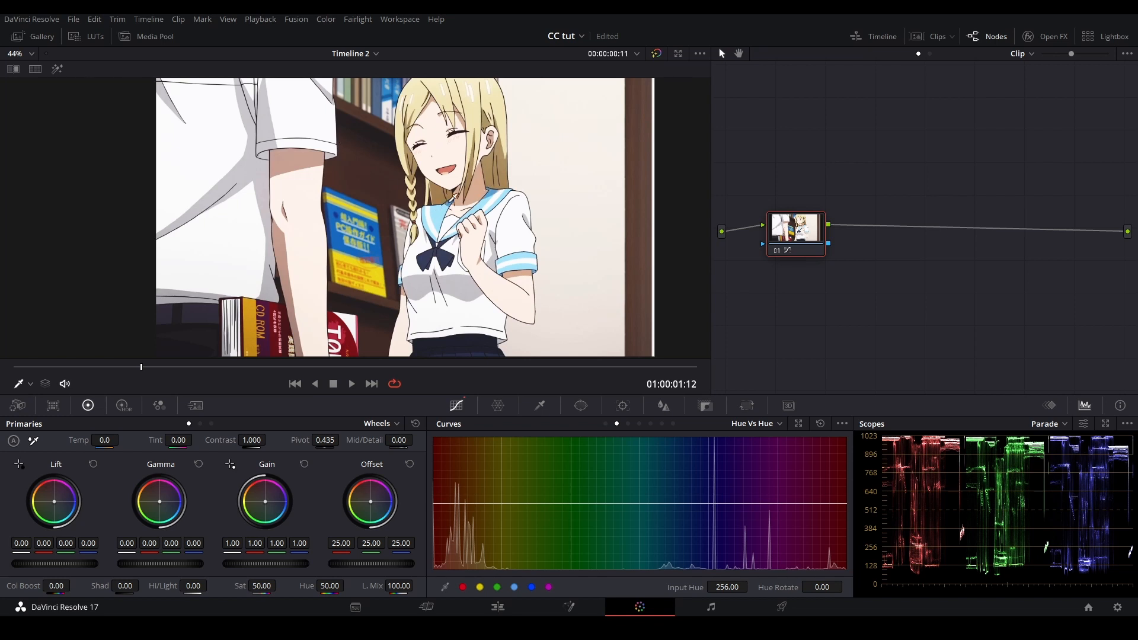
- Sample the light blue of the sleeve trim, try pulling its hue point down, and reset the Hue Vs Hue curve
{"action": "left_click", "coordinate": [489, 265]}
{"action": "left_click_drag", "start_coordinate": [665, 504], "coordinate": [680, 552]}
{"action": "left_click", "coordinate": [819, 424]}
- Add a yellow point to the Hue Vs Hue curve, narrow its range on both sides, and rotate the yellow hues by about 50
{"action": "left_click", "coordinate": [479, 587]}
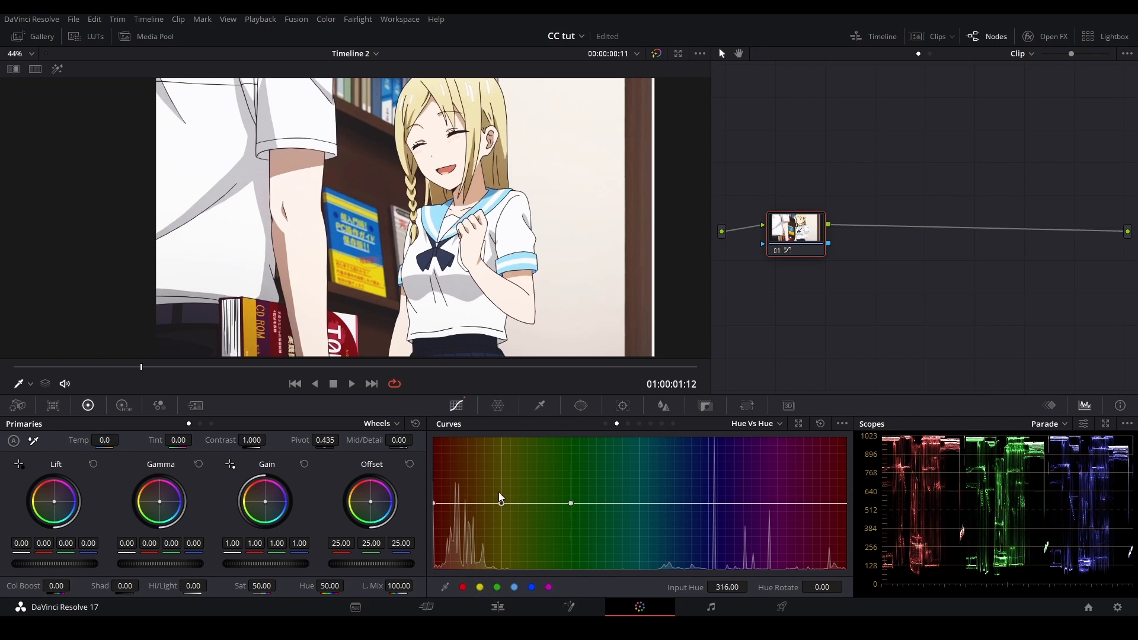
{"action": "left_click", "coordinate": [434, 503]}
{"action": "left_click_drag", "start_coordinate": [822, 587], "coordinate": [720, 588]}
{"action": "key", "text": "ctrl+z"}
{"action": "left_click_drag", "start_coordinate": [728, 587], "coordinate": [747, 587]}
{"action": "left_click", "coordinate": [571, 504]}
{"action": "mouse_move", "coordinate": [729, 587]}
{"action": "left_mouse_down"}
{"action": "mouse_move", "coordinate": [719, 587]}
{"action": "mouse_move", "coordinate": [728, 572]}
{"action": "mouse_move", "coordinate": [721, 588]}
{"action": "left_mouse_up"}
{"action": "left_click_drag", "start_coordinate": [504, 508], "coordinate": [525, 490]}
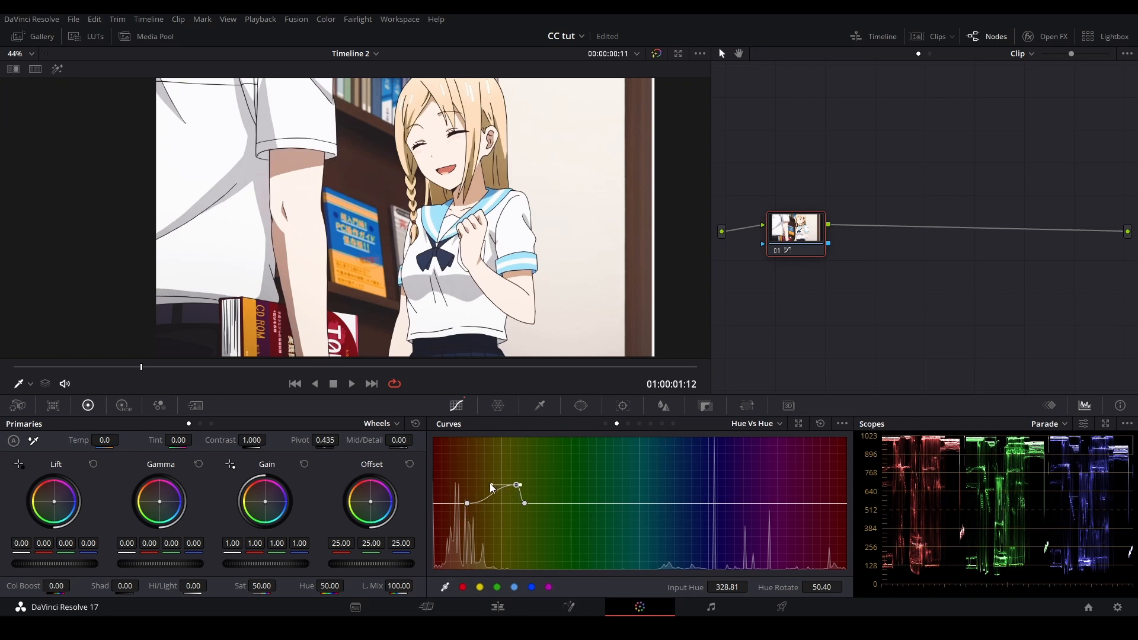
{"action": "left_click_drag", "start_coordinate": [491, 488], "coordinate": [493, 495]}
- Add blue points to the Hue Vs Hue curve and pull a yellow-green point well below the line beside the raised yellow point
{"action": "left_click", "coordinate": [530, 587]}
{"action": "left_click_drag", "start_coordinate": [726, 587], "coordinate": [705, 588]}
{"action": "left_click", "coordinate": [640, 505]}
{"action": "left_click_drag", "start_coordinate": [558, 503], "coordinate": [533, 526]}
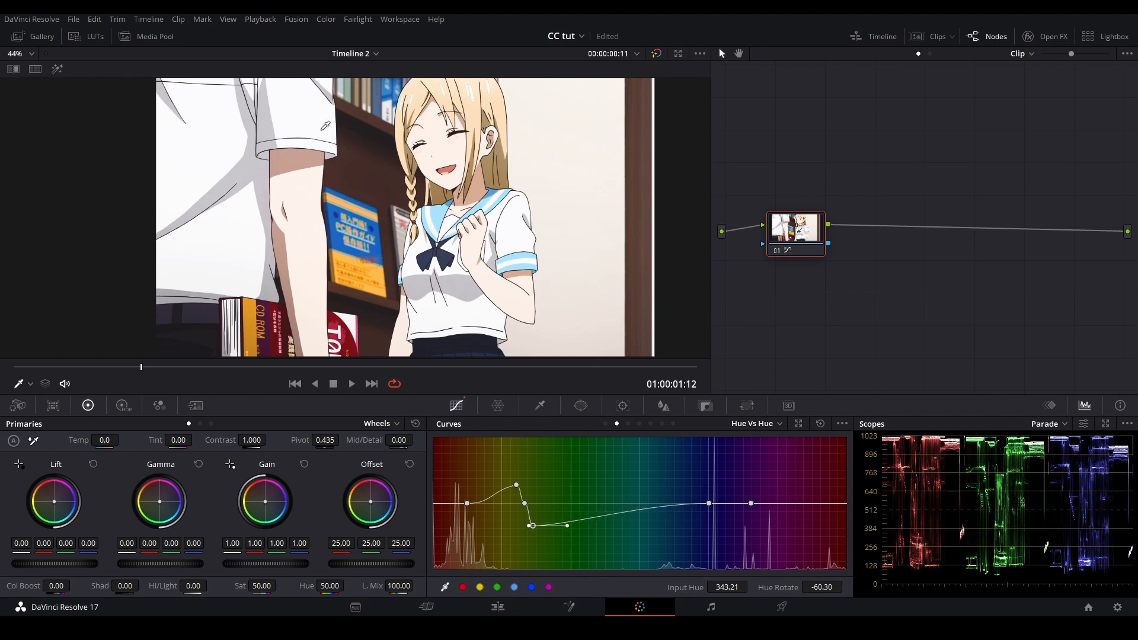
{"action": "left_click_drag", "start_coordinate": [379, 119], "coordinate": [380, 151]}
{"action": "scroll", "coordinate": [384, 146], "scroll_direction": "up", "scroll_amount": 5}
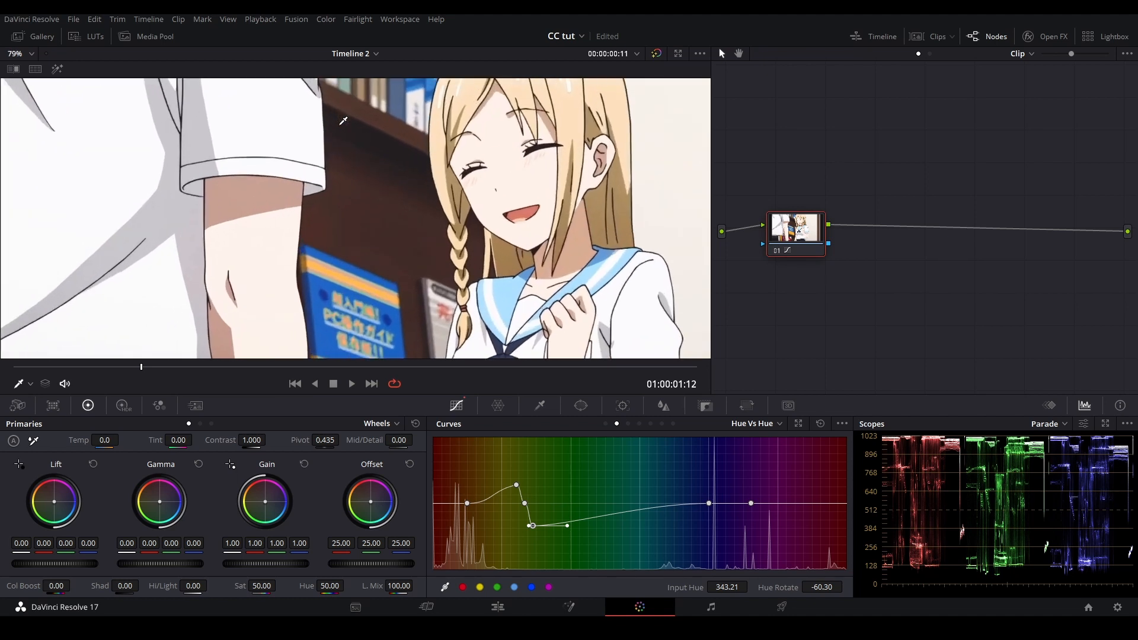
{"action": "left_click_drag", "start_coordinate": [533, 525], "coordinate": [533, 540]}
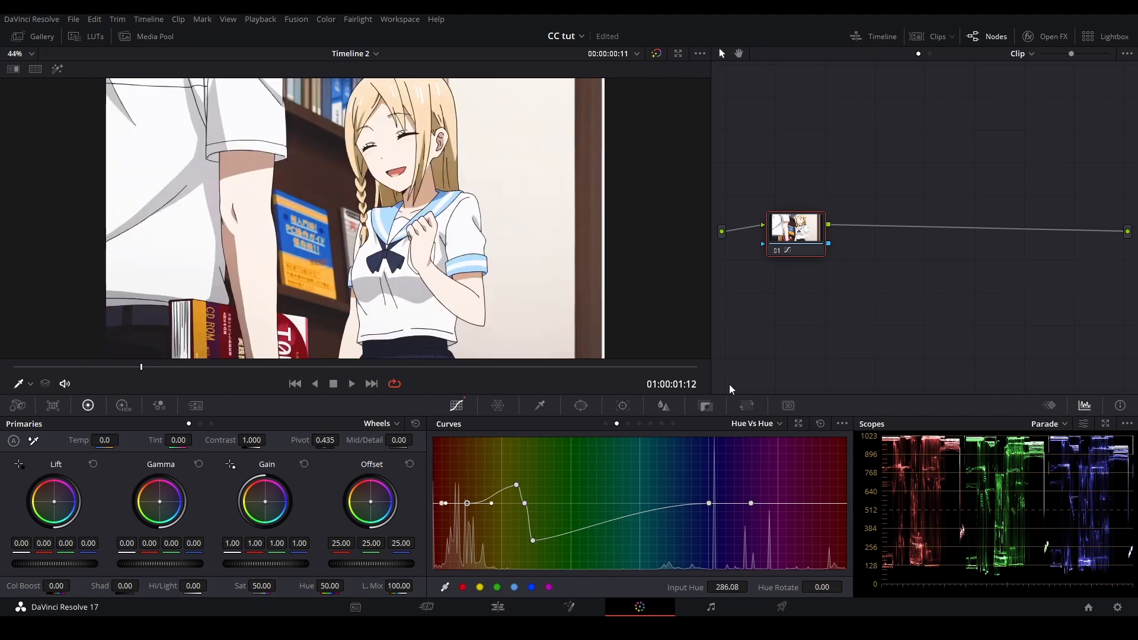
- Sample the light blue collar in the Hue Vs Sat curve, try saturations of 1.91 and 0.01, and reset the curve
{"action": "left_click", "coordinate": [630, 424]}
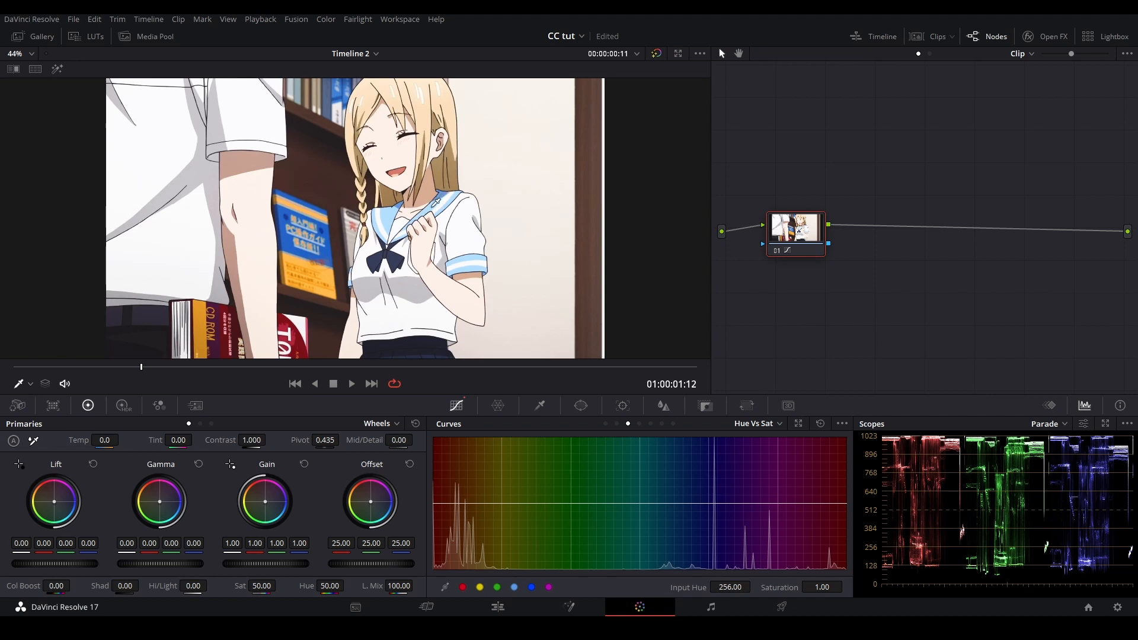
{"action": "left_click", "coordinate": [438, 198]}
{"action": "left_click_drag", "start_coordinate": [665, 503], "coordinate": [665, 425]}
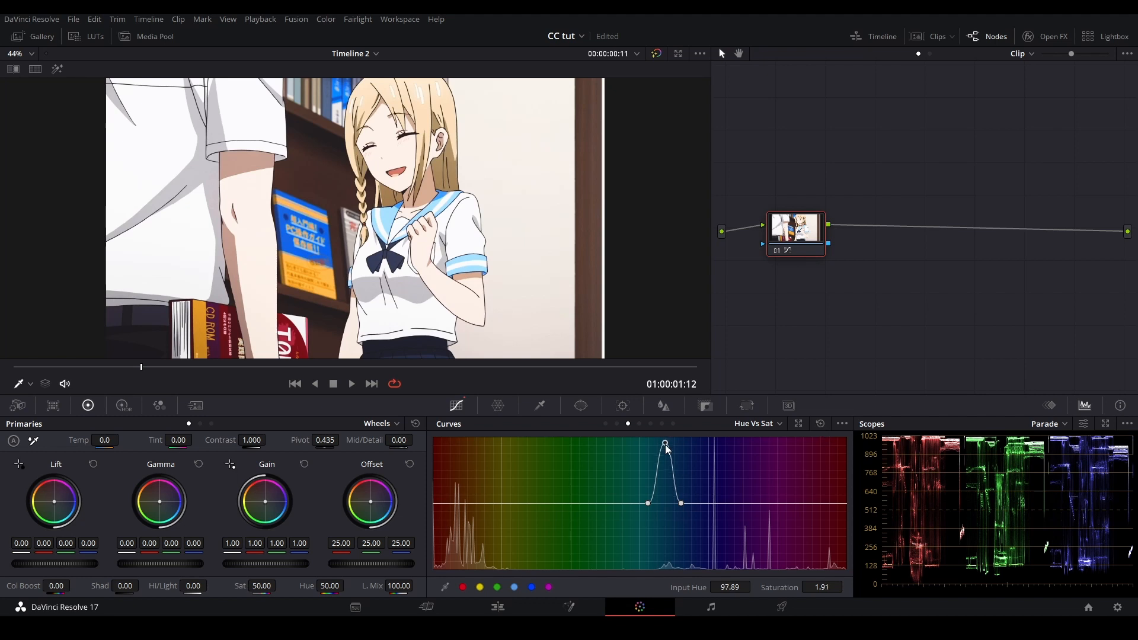
{"action": "left_click_drag", "start_coordinate": [665, 440], "coordinate": [662, 568]}
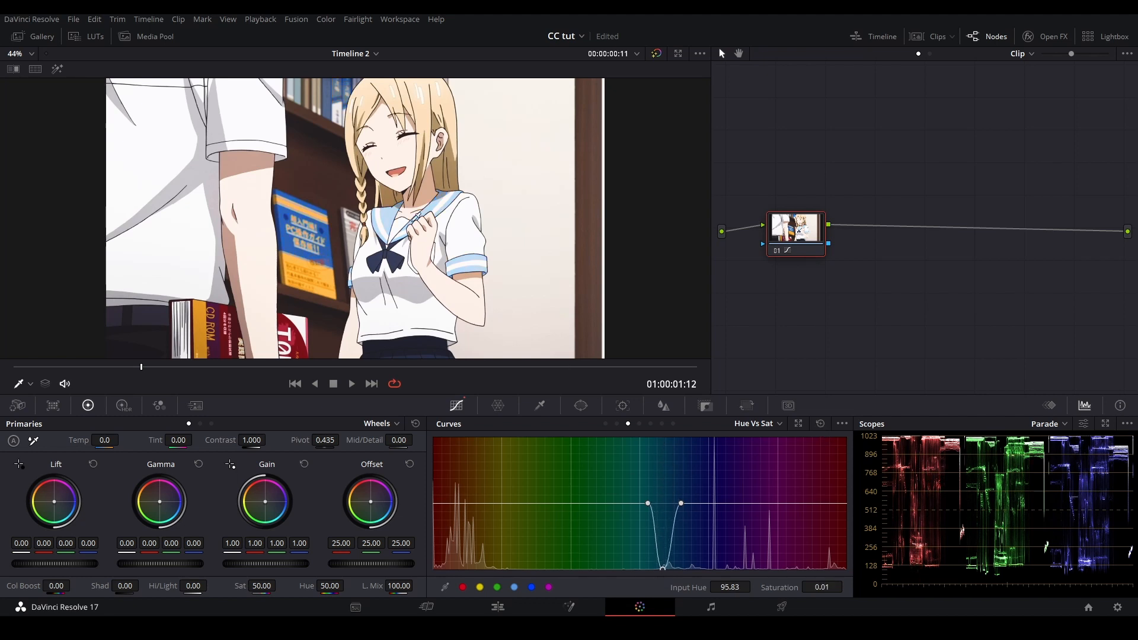
{"action": "left_click", "coordinate": [820, 424]}
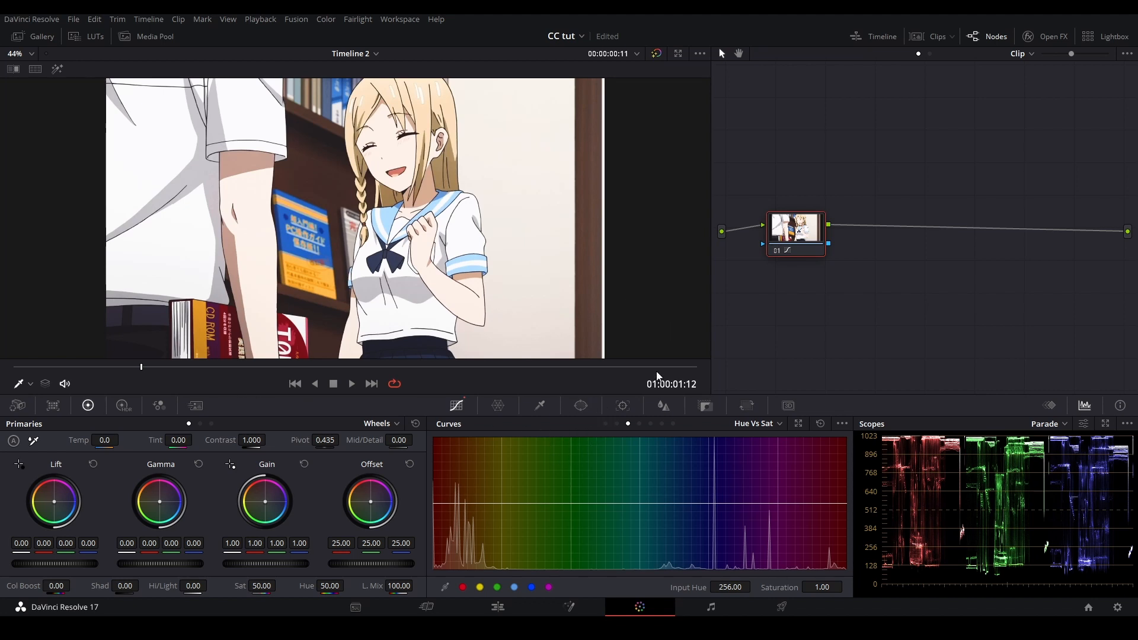
- Try a luminance gain of 0.00 on the light blue hues in the Hue Vs Lum curve and reset the curve
{"action": "left_click", "coordinate": [639, 424]}
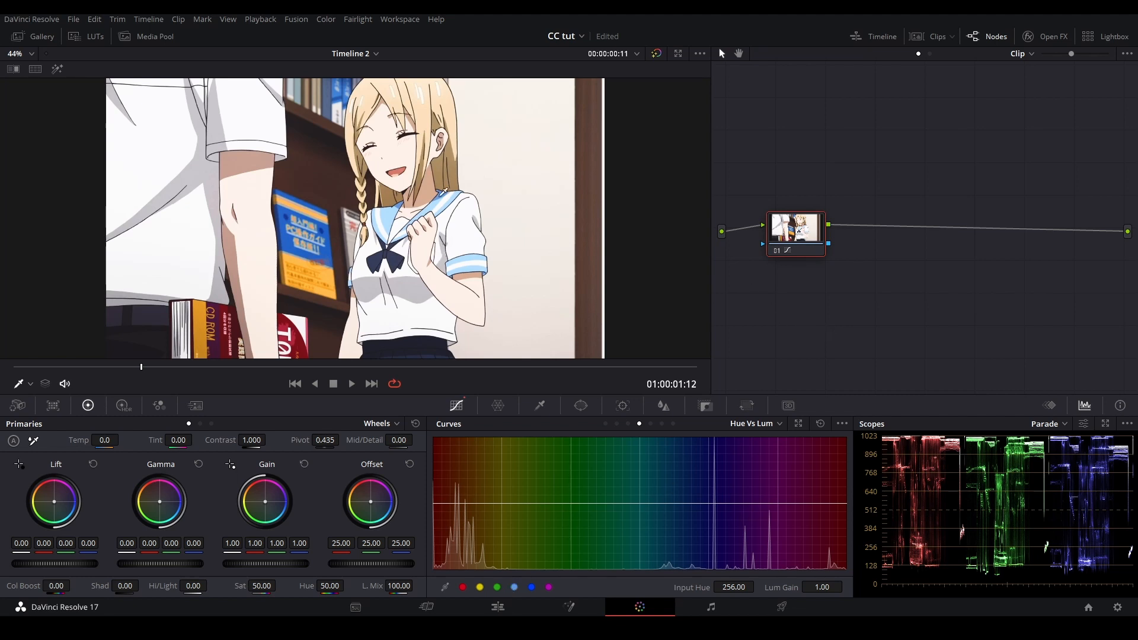
{"action": "left_click", "coordinate": [663, 504]}
{"action": "mouse_move", "coordinate": [829, 583]}
{"action": "left_mouse_down"}
{"action": "mouse_move", "coordinate": [846, 587]}
{"action": "mouse_move", "coordinate": [813, 586]}
{"action": "left_mouse_up"}
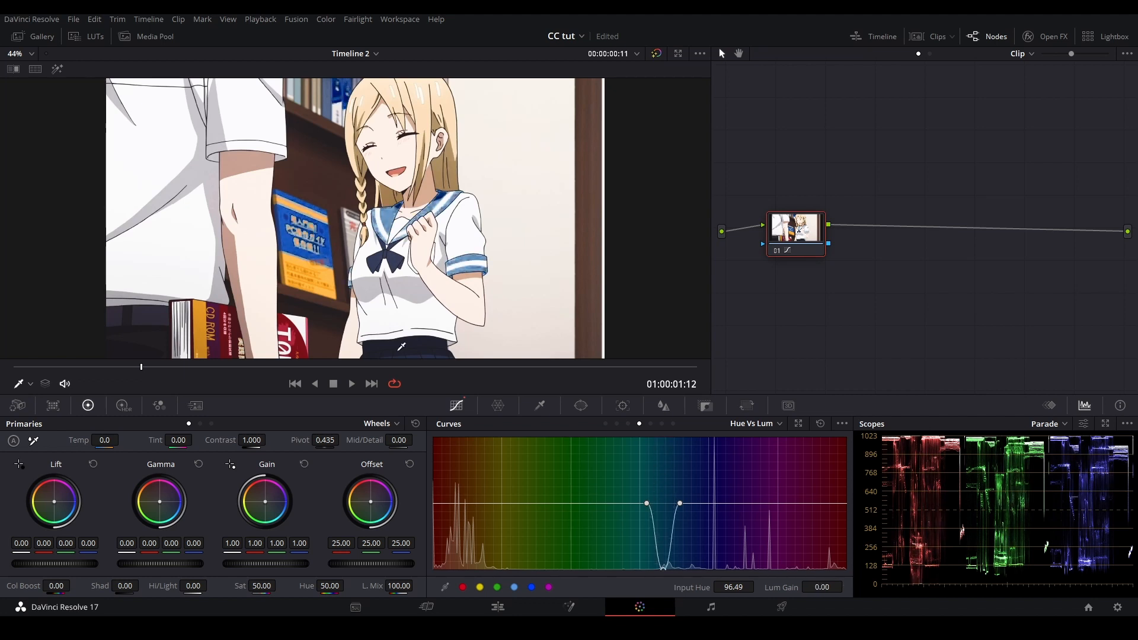
{"action": "left_click", "coordinate": [819, 423]}
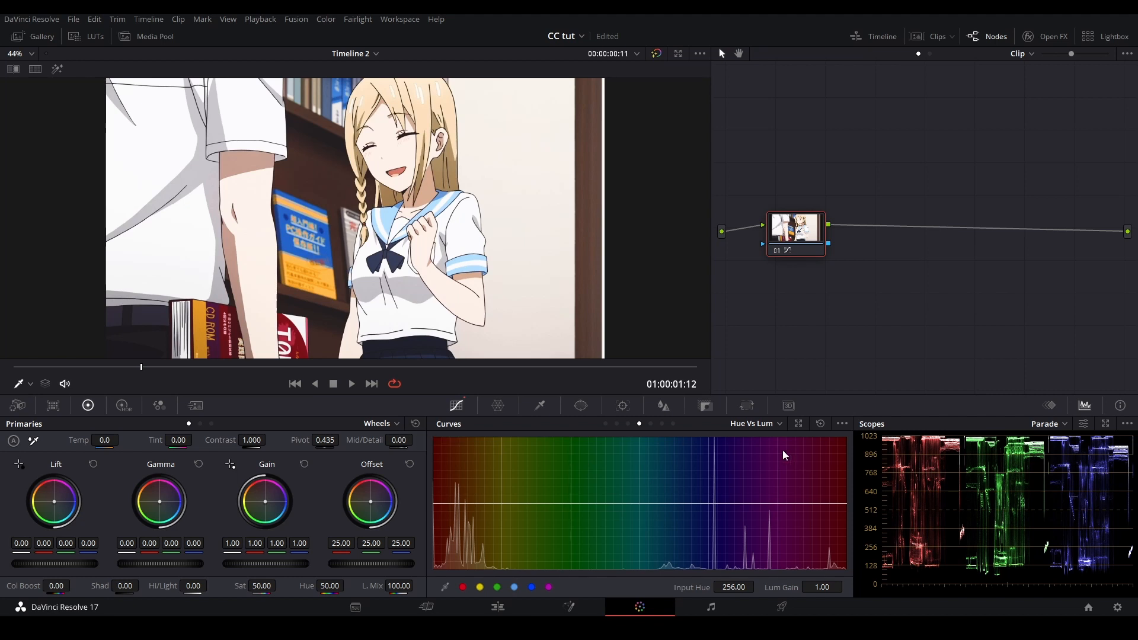
- Try raising the saturation of the brightest tones to 2.00 in the Lum Vs Sat curve and reset it
{"action": "left_click", "coordinate": [650, 424]}
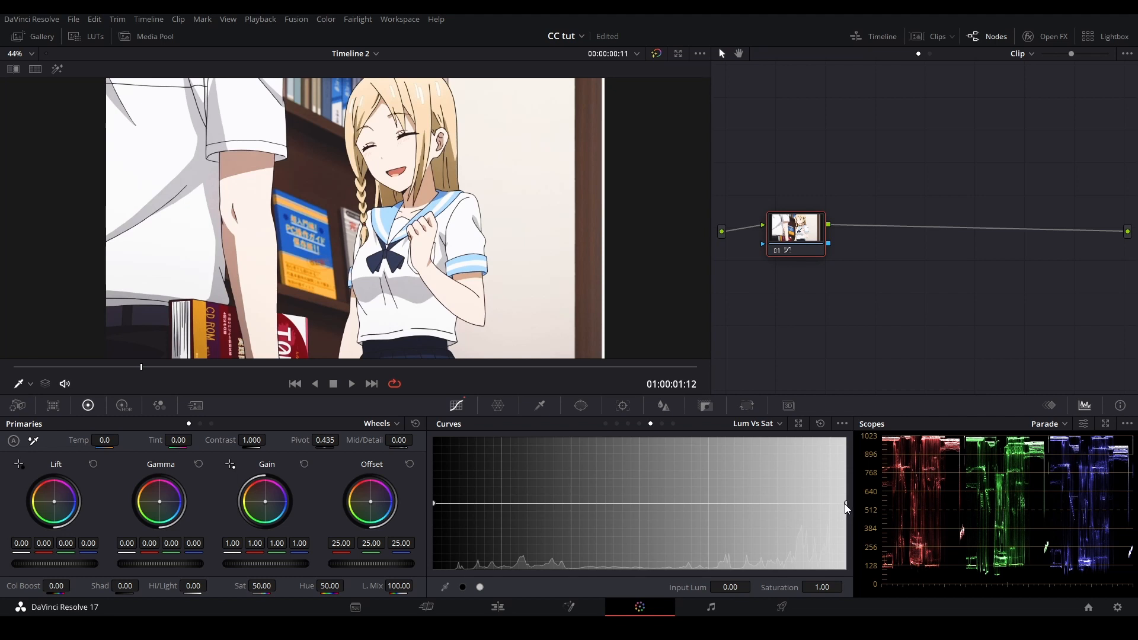
{"action": "left_click_drag", "start_coordinate": [844, 504], "coordinate": [845, 438]}
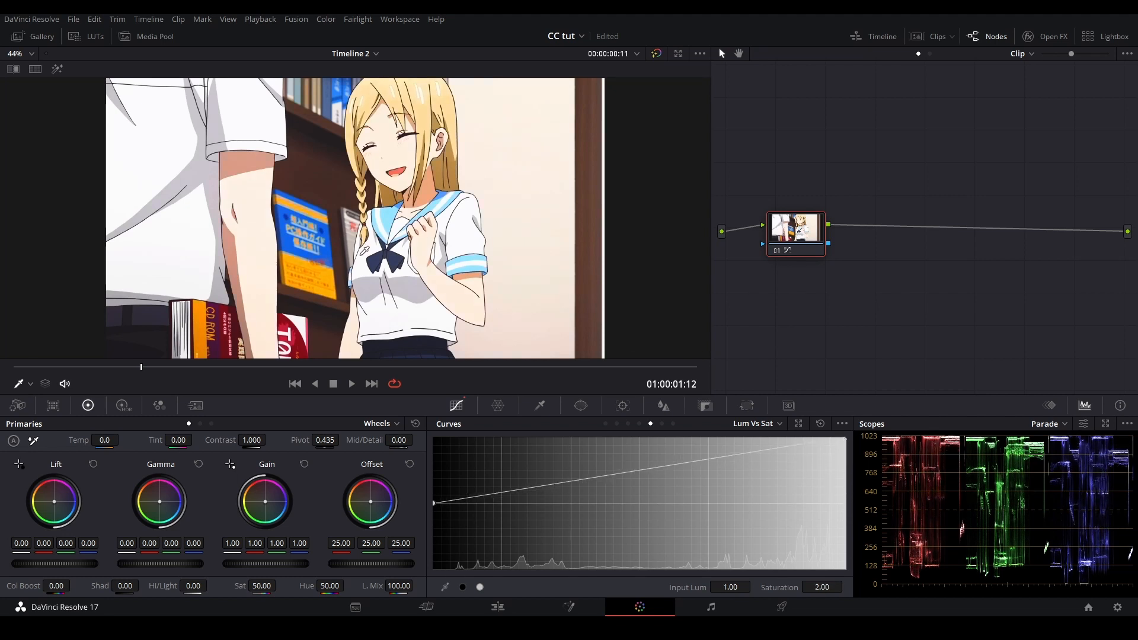
{"action": "left_click", "coordinate": [820, 423]}
- Try lowering the most saturated colours to the minimum in the Sat Vs Sat curve and undo the change
{"action": "left_click", "coordinate": [661, 425]}
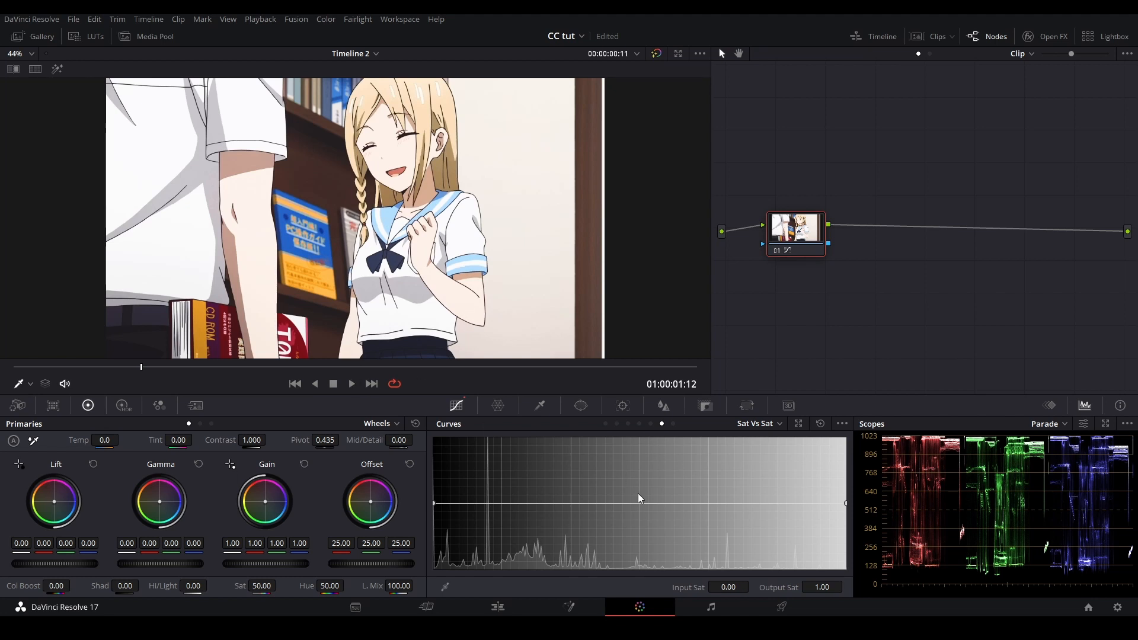
{"action": "left_click_drag", "start_coordinate": [846, 503], "coordinate": [856, 589]}
{"action": "key", "text": "ctrl+z"}
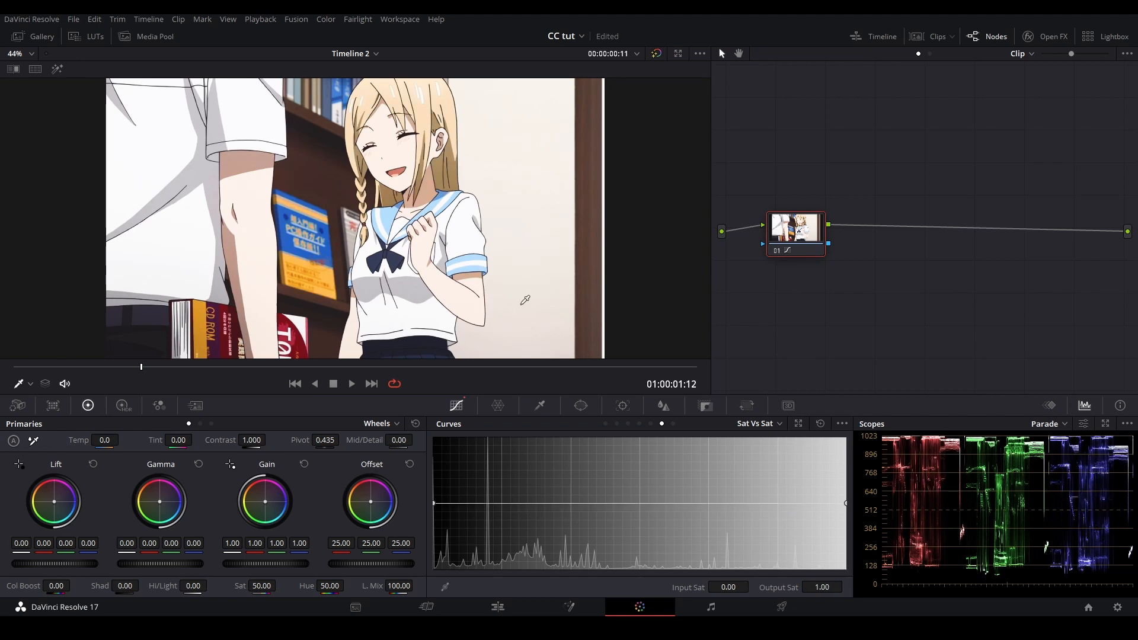
- Try the Sat Vs Lum curve's high-saturation end at a luminance of 0.00, reset it, and raise that end to 2.00
{"action": "left_click", "coordinate": [673, 424]}
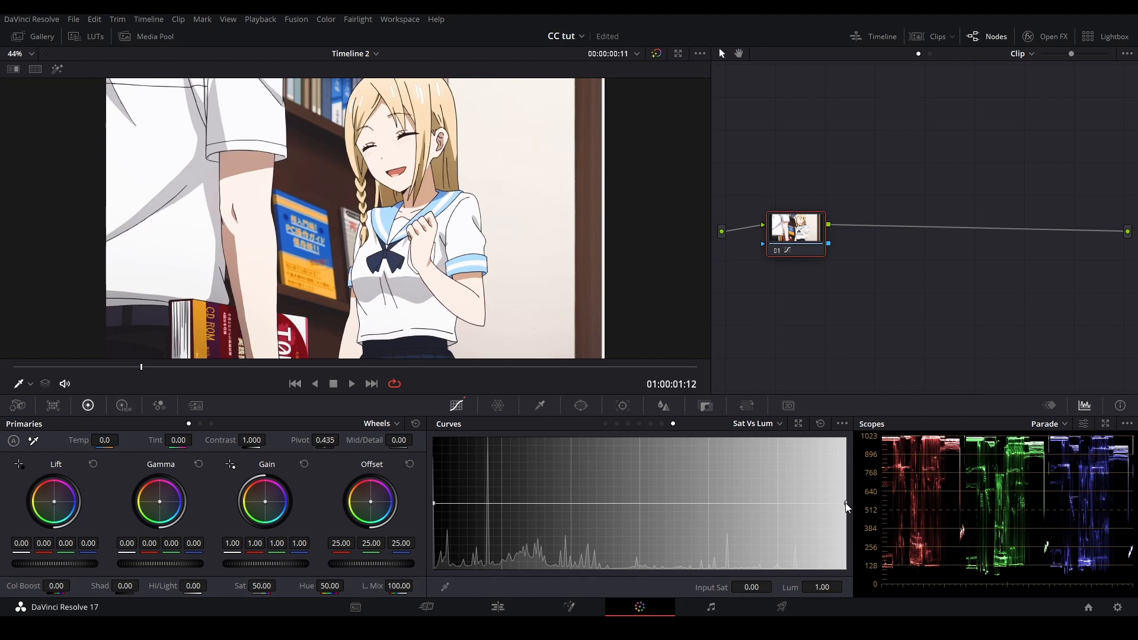
{"action": "left_click_drag", "start_coordinate": [845, 503], "coordinate": [848, 571]}
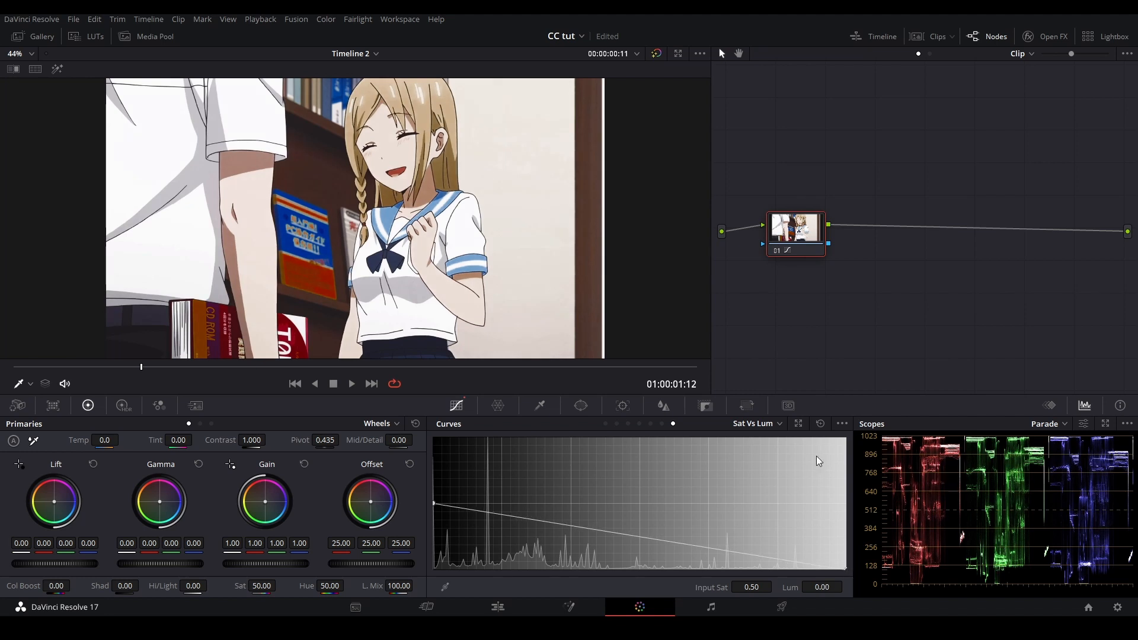
{"action": "left_click", "coordinate": [821, 423]}
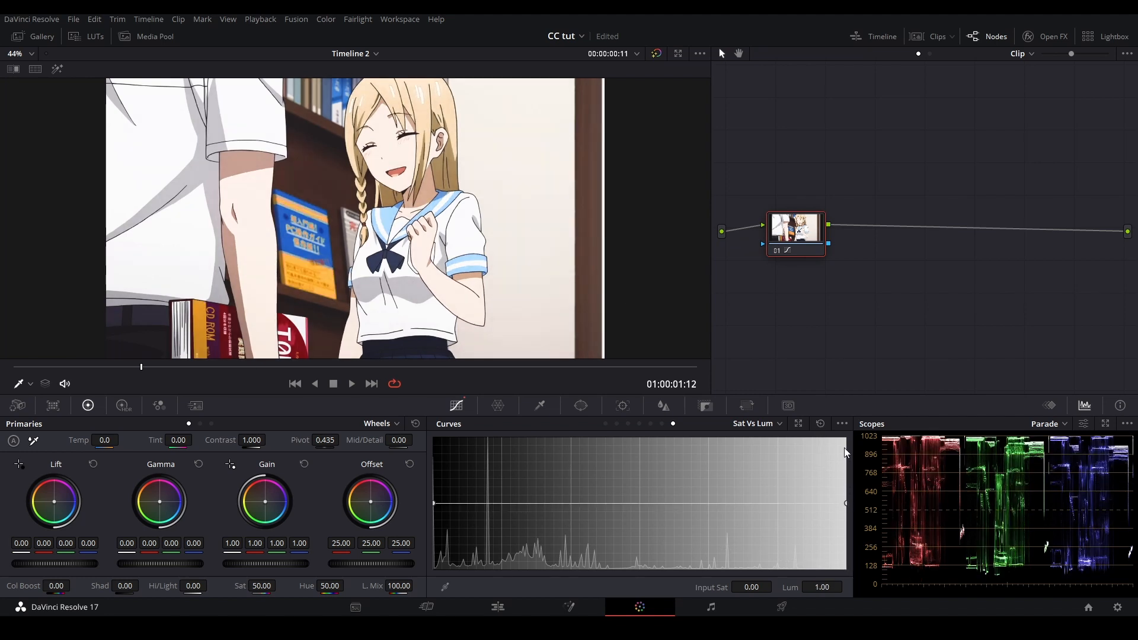
{"action": "left_click_drag", "start_coordinate": [844, 504], "coordinate": [845, 439]}
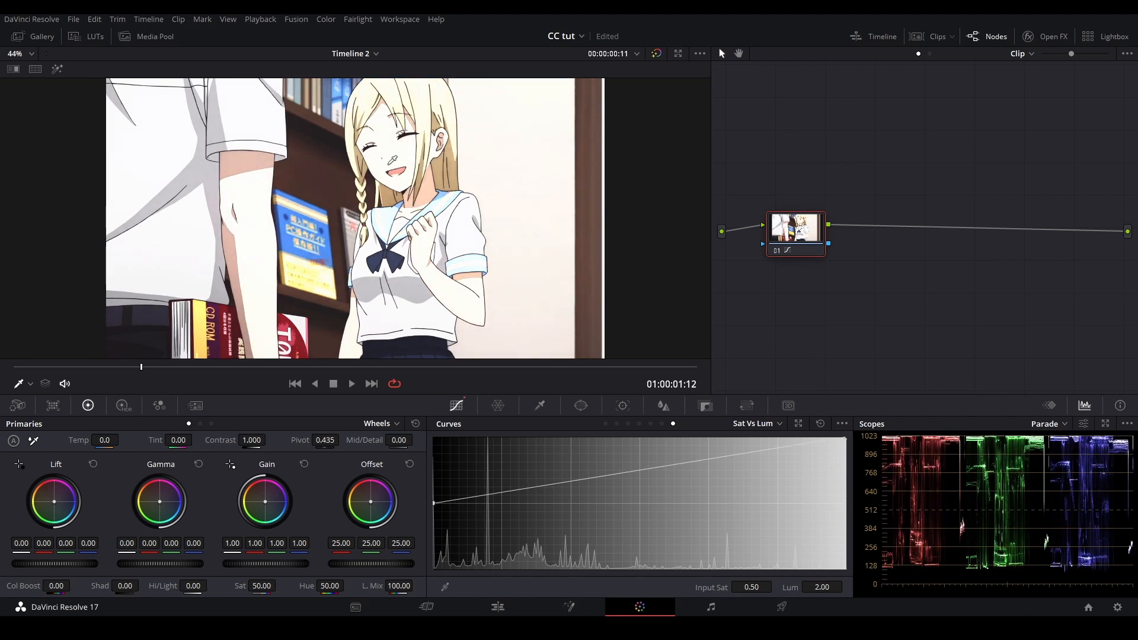
- Reset the Sat Vs Lum curve, then compare the image with node 01 disabled and enabled while the Custom curve is shown
{"action": "left_click", "coordinate": [821, 424]}
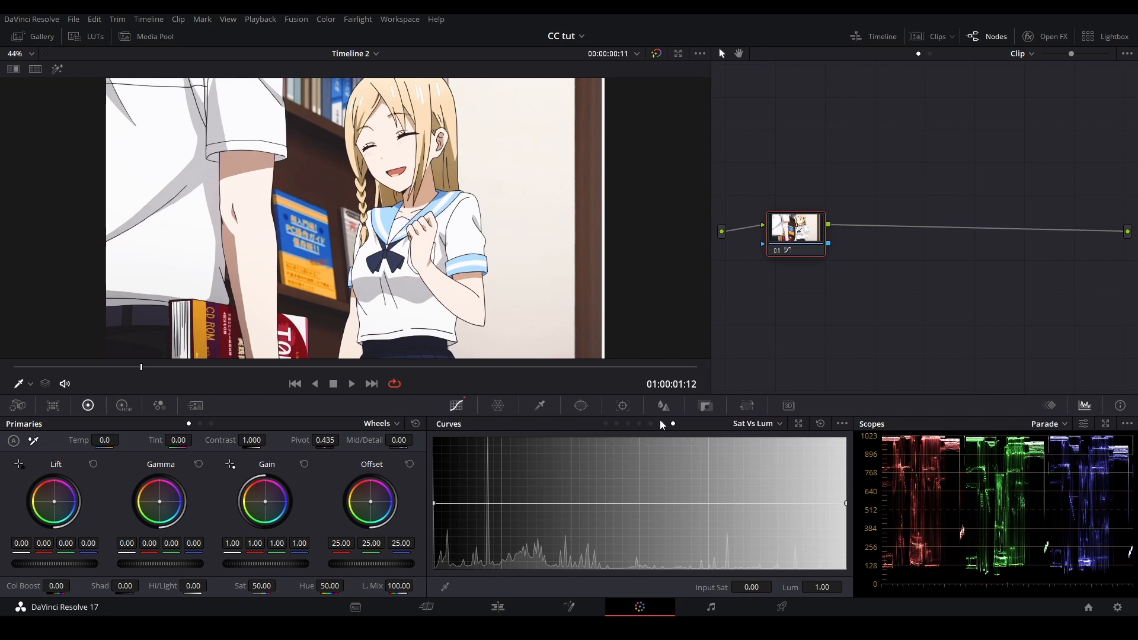
{"action": "left_click", "coordinate": [606, 424]}
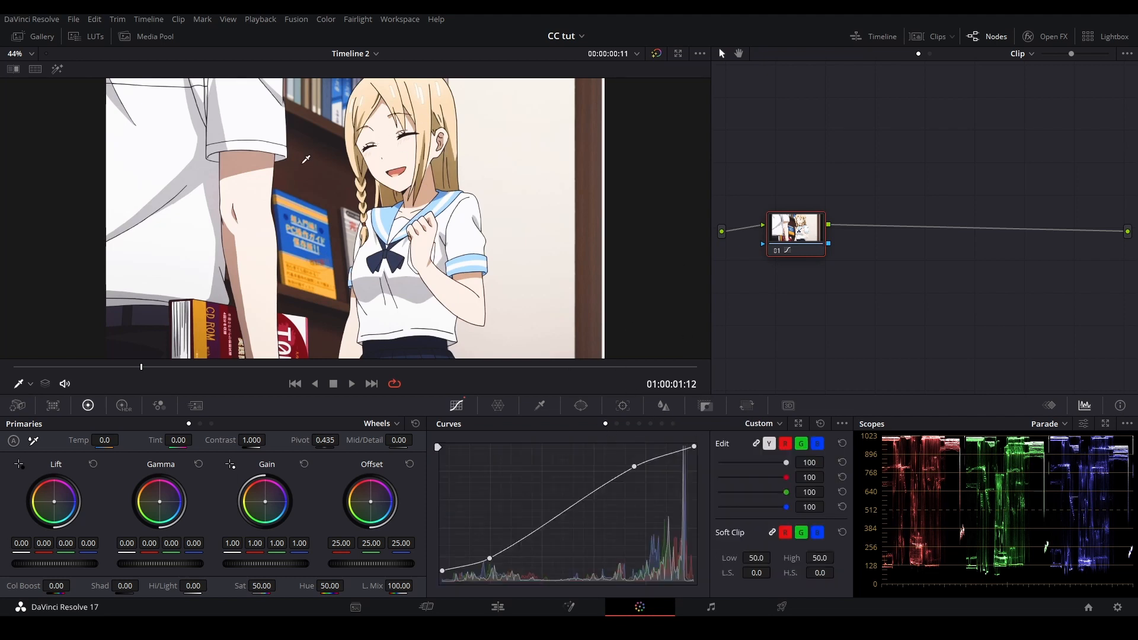
{"action": "left_click_drag", "start_coordinate": [796, 235], "coordinate": [789, 238]}
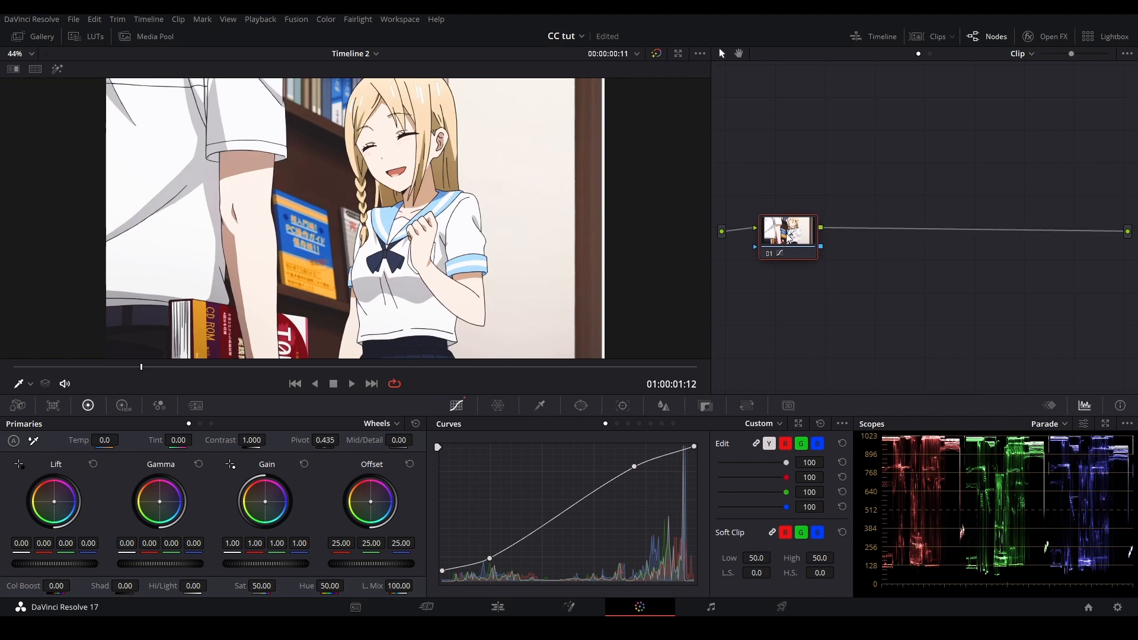
{"action": "key", "text": "ctrl+d"}
{"action": "key", "text": "ctrl+d"}
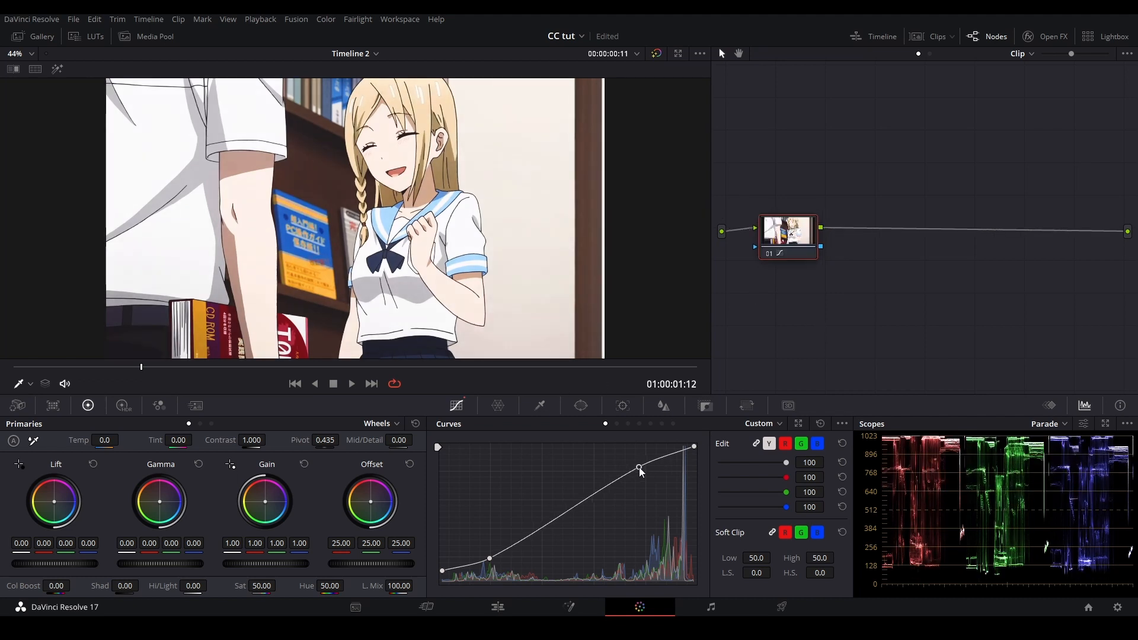
- Lower the Custom curve's highlight point slightly and disable node 01 to view the original colours with the Hue Vs Hue curve shown
{"action": "left_click_drag", "start_coordinate": [634, 467], "coordinate": [643, 471]}
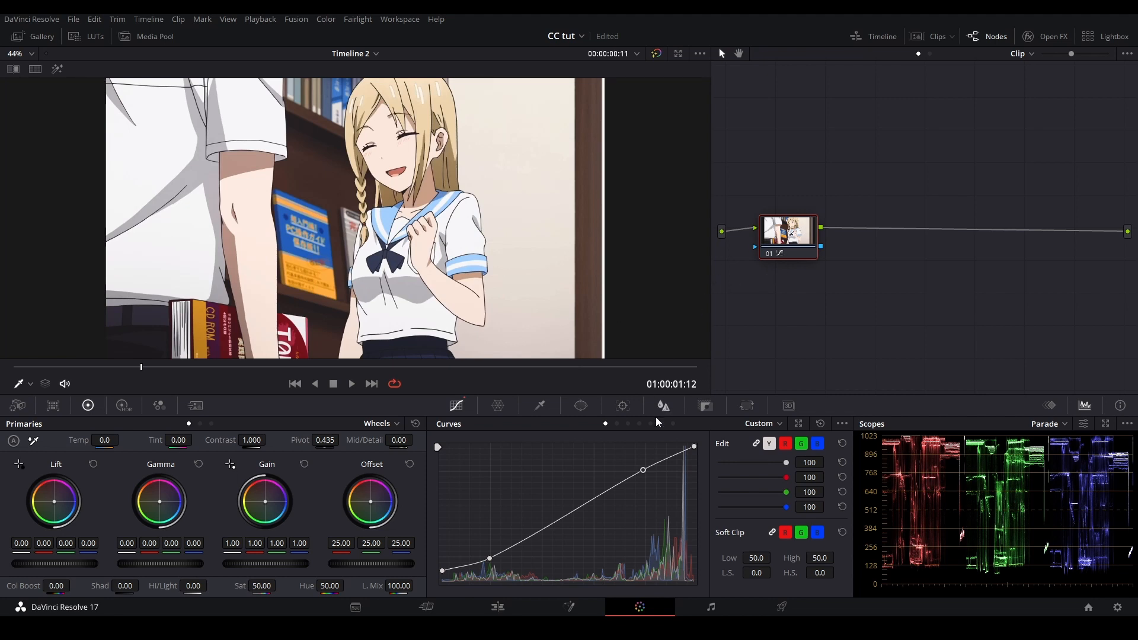
{"action": "left_click", "coordinate": [619, 423]}
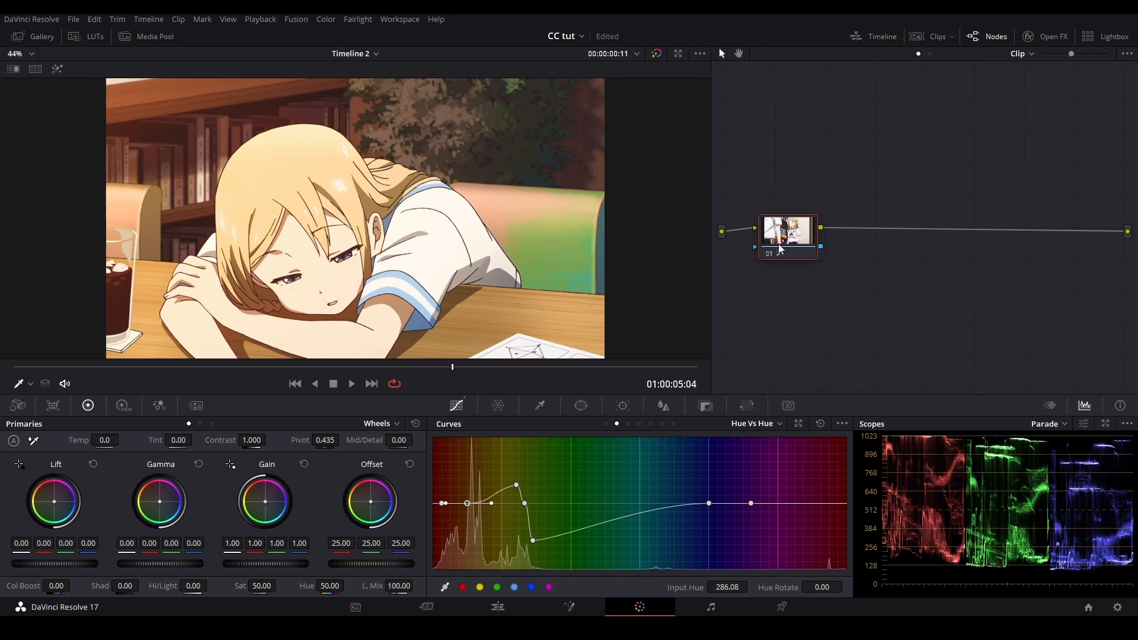
{"action": "key", "text": "ctrl+d"}
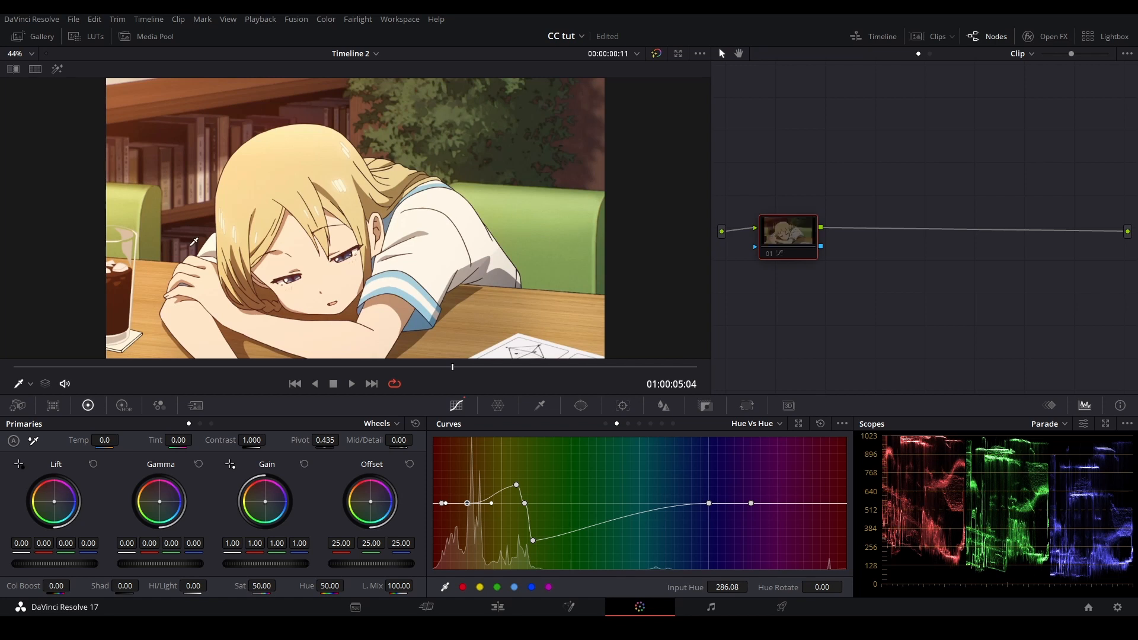
- Sample the green seat for the Hue Vs Sat curve and set the saturation of that hue to 0.00
{"action": "left_click", "coordinate": [639, 424]}
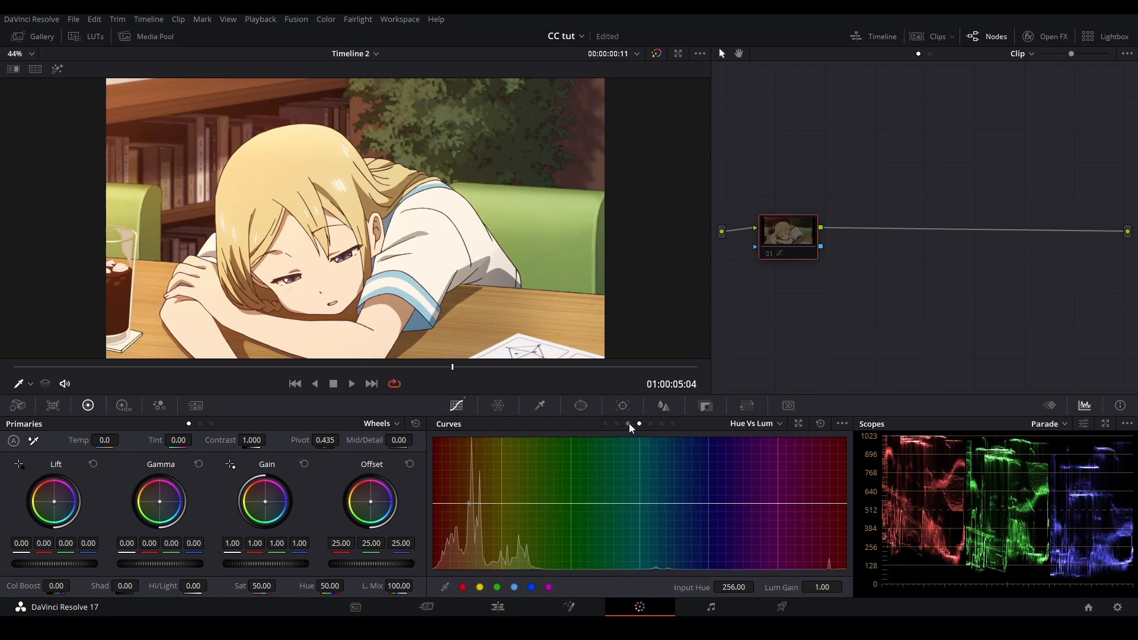
{"action": "left_click", "coordinate": [628, 424]}
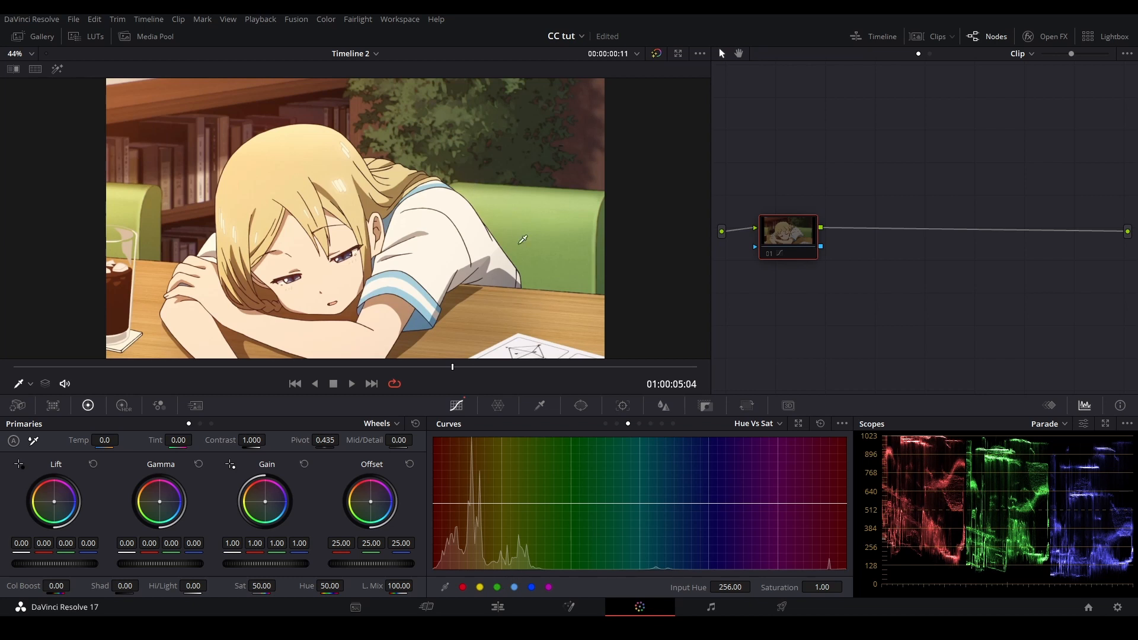
{"action": "left_click", "coordinate": [600, 254]}
{"action": "left_click_drag", "start_coordinate": [828, 586], "coordinate": [795, 586]}
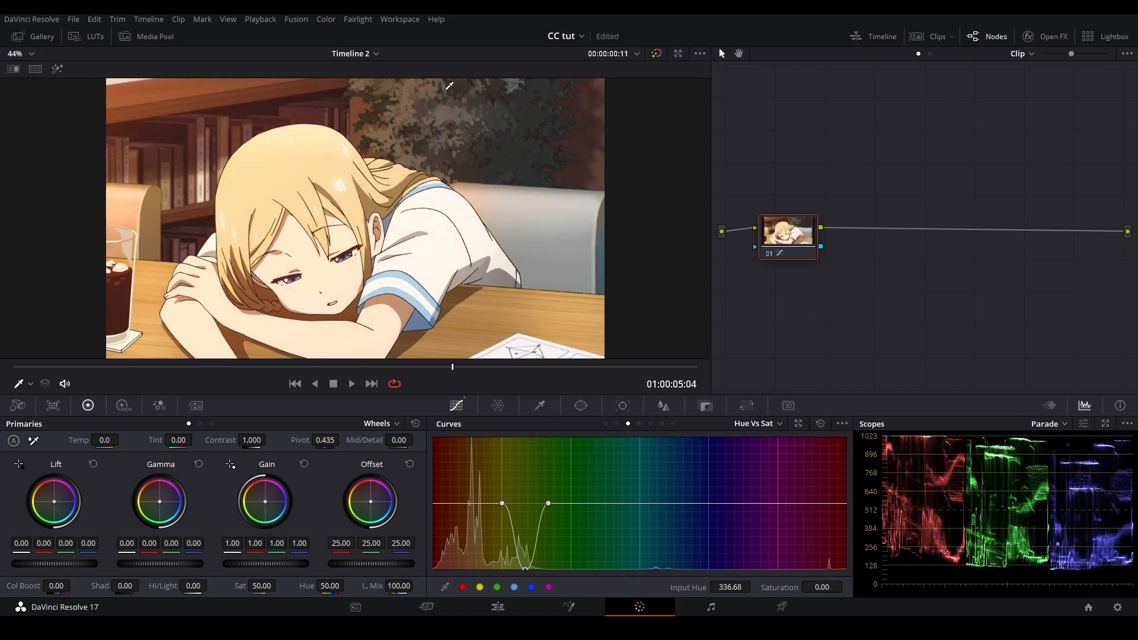
- Extend the desaturated range toward yellow by moving its edge point to input hue 310.16 and adding a point at 317.36 with saturation 0.01
{"action": "scroll", "coordinate": [476, 199], "scroll_direction": "up", "scroll_amount": 2}
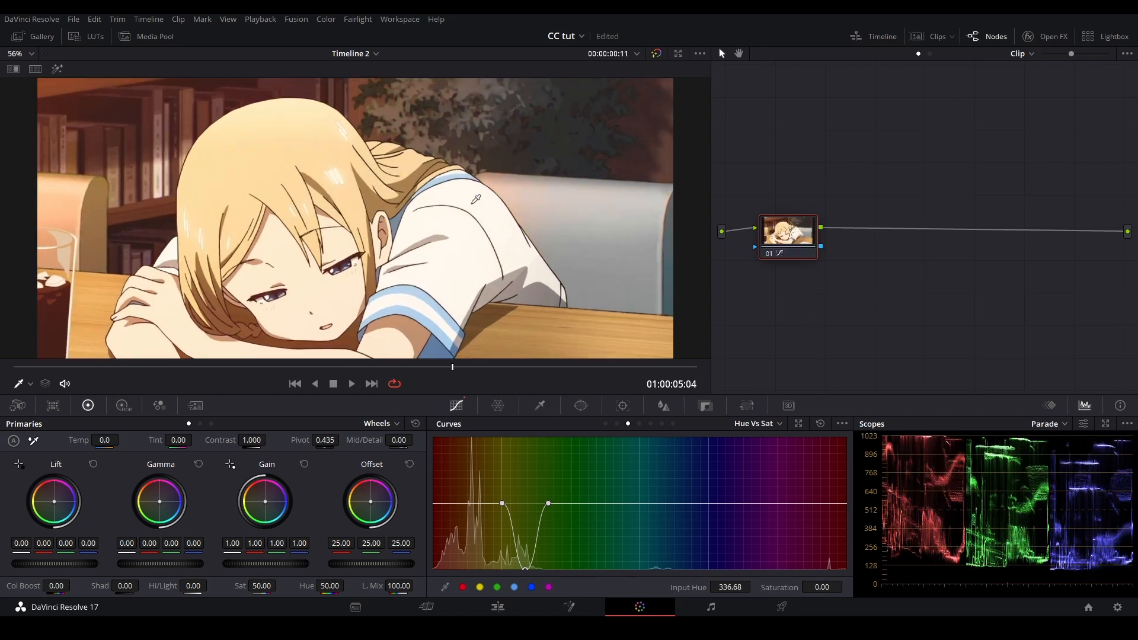
{"action": "scroll", "coordinate": [476, 199], "scroll_direction": "up", "scroll_amount": 6}
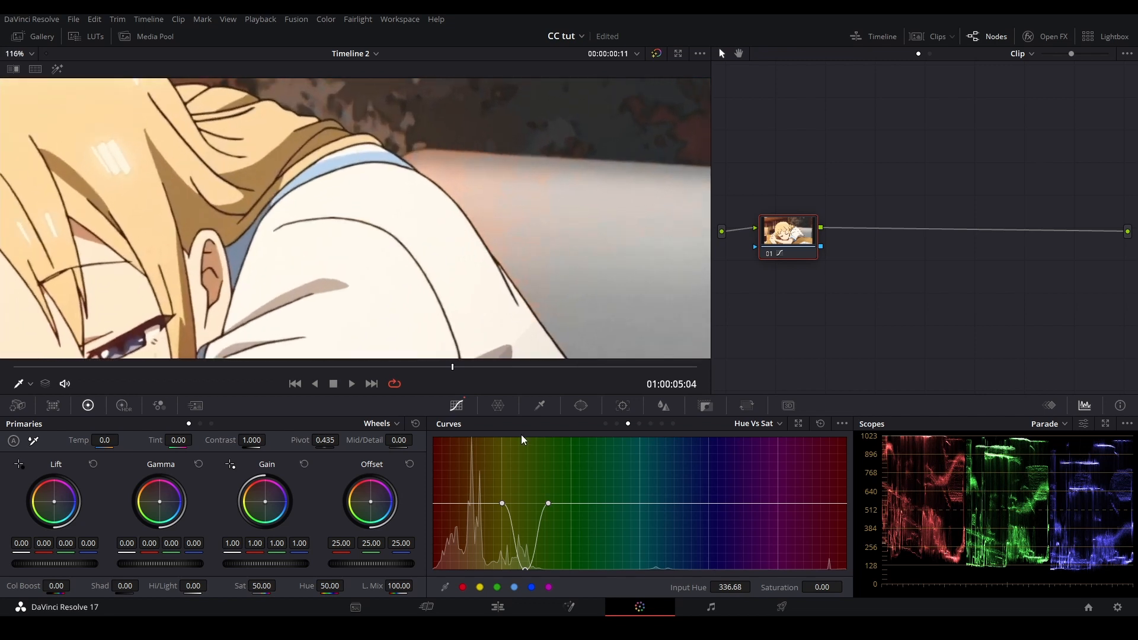
{"action": "left_click", "coordinate": [502, 504]}
{"action": "left_click_drag", "start_coordinate": [741, 584], "coordinate": [726, 583]}
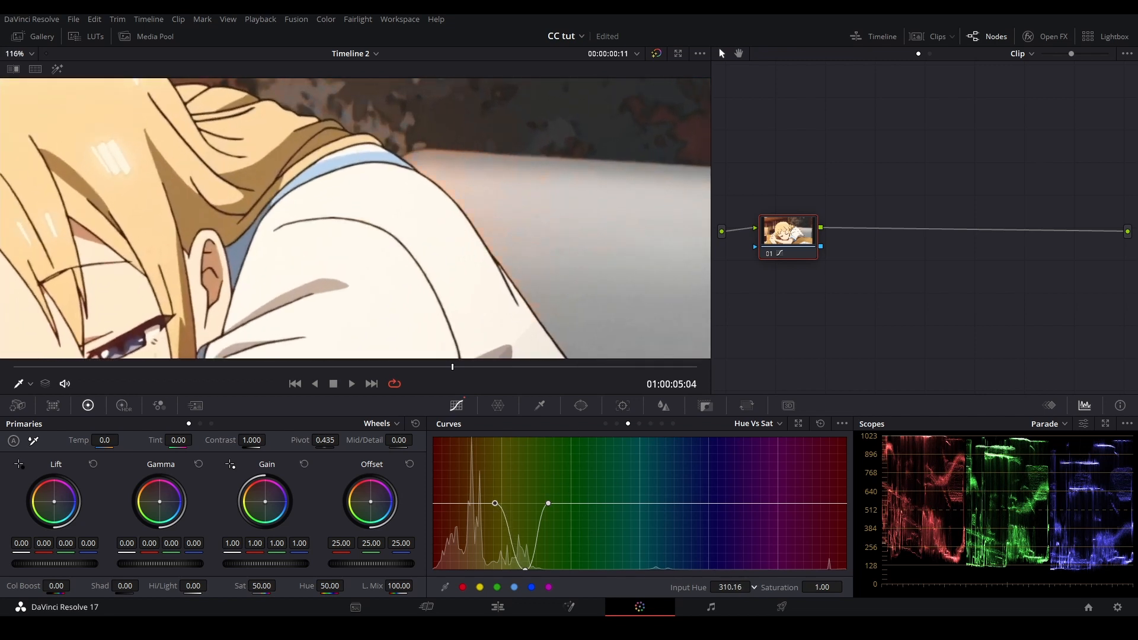
{"action": "left_click", "coordinate": [504, 514]}
{"action": "left_click_drag", "start_coordinate": [504, 514], "coordinate": [481, 567]}
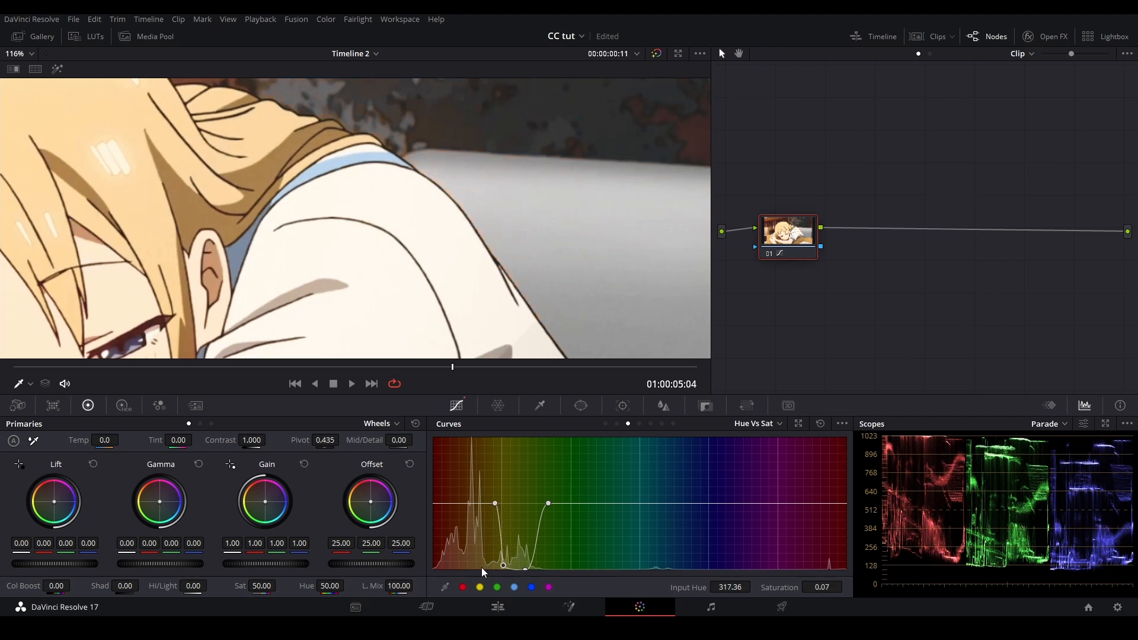
- Examine the desaturated seat, plant and surrounding areas of the frame for leftover colour or unwanted changes
{"action": "scroll", "coordinate": [544, 160], "scroll_direction": "down", "scroll_amount": 6}
{"action": "scroll", "coordinate": [544, 160], "scroll_direction": "down", "scroll_amount": 2}
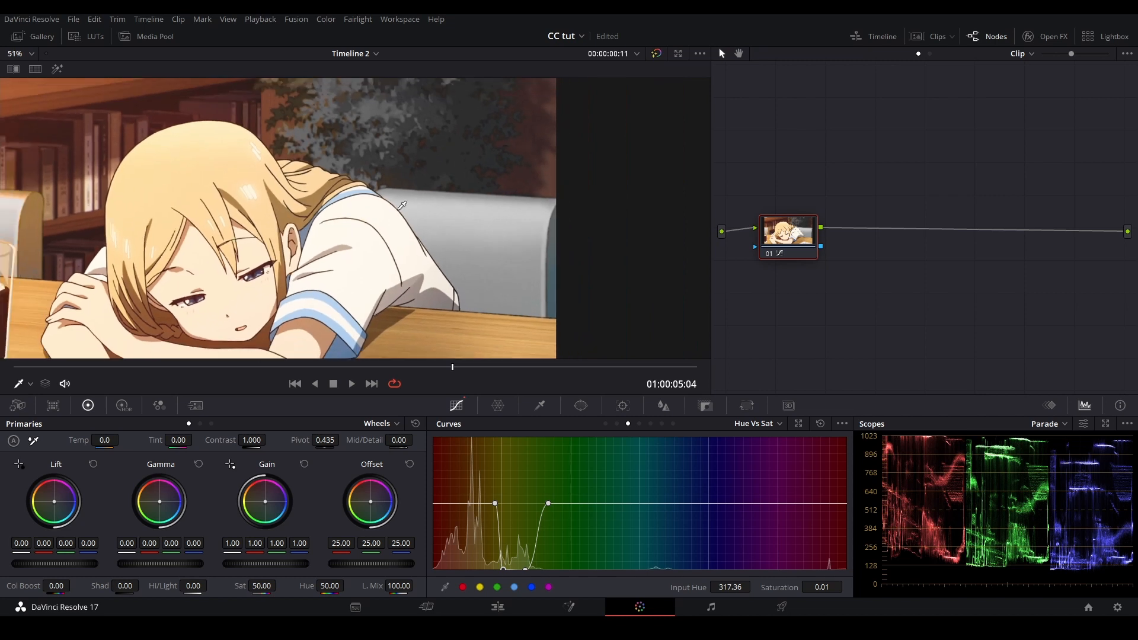
{"action": "left_click_drag", "start_coordinate": [198, 235], "coordinate": [323, 240]}
{"action": "scroll", "coordinate": [176, 231], "scroll_direction": "up", "scroll_amount": 3}
{"action": "left_click_drag", "start_coordinate": [176, 231], "coordinate": [355, 226]}
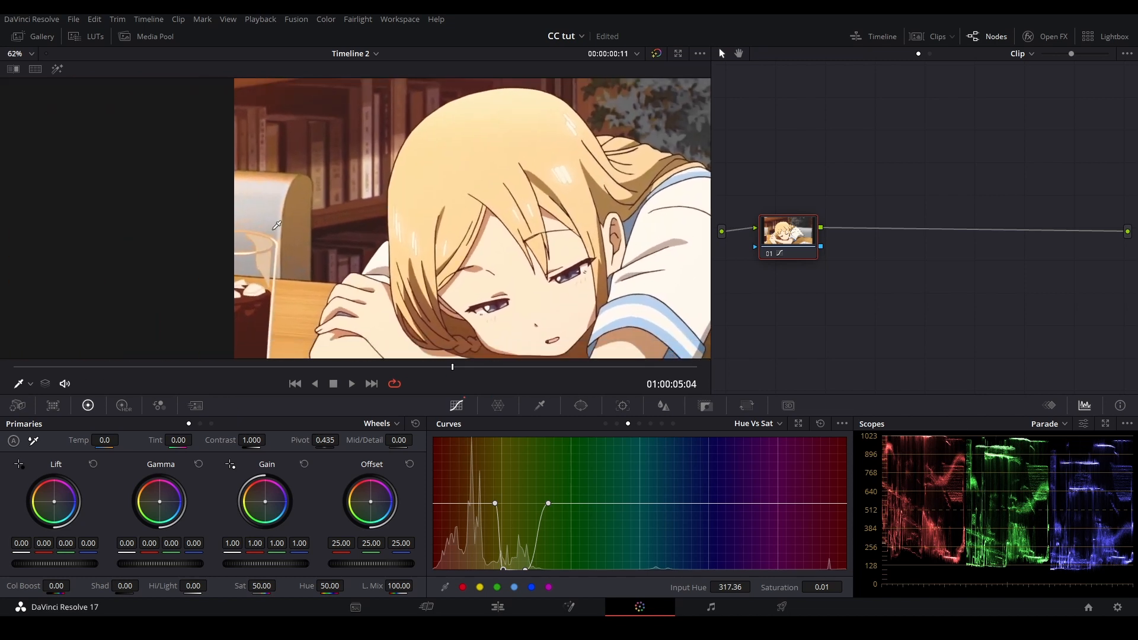
{"action": "scroll", "coordinate": [355, 226], "scroll_direction": "up", "scroll_amount": 3}
{"action": "scroll", "coordinate": [353, 213], "scroll_direction": "down", "scroll_amount": 6}
{"action": "scroll", "coordinate": [471, 226], "scroll_direction": "down", "scroll_amount": 3}
{"action": "left_click_drag", "start_coordinate": [541, 229], "coordinate": [296, 232]}
{"action": "scroll", "coordinate": [344, 225], "scroll_direction": "down", "scroll_amount": 1}
{"action": "scroll", "coordinate": [379, 219], "scroll_direction": "down", "scroll_amount": 1}
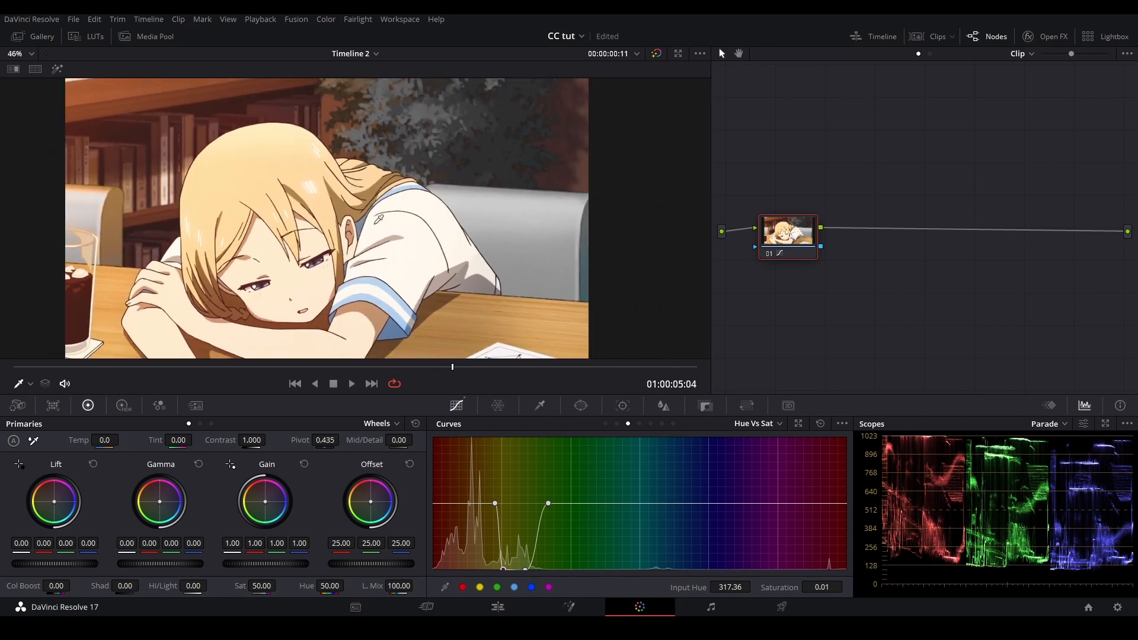
{"action": "left_click_drag", "start_coordinate": [379, 219], "coordinate": [410, 226]}
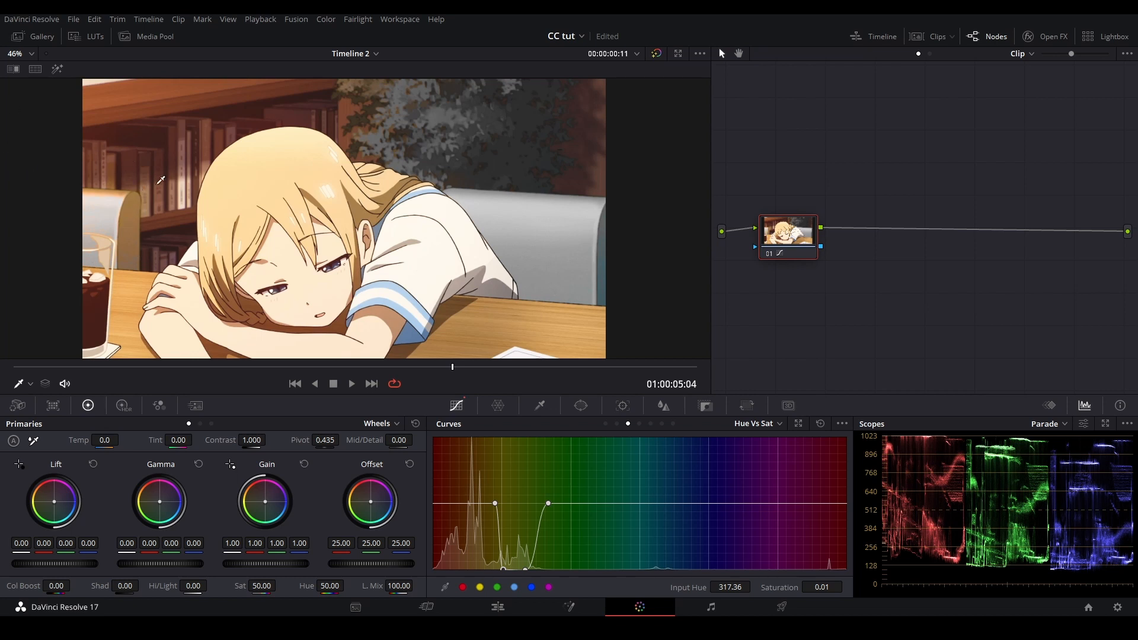
{"action": "scroll", "coordinate": [543, 257], "scroll_direction": "down", "scroll_amount": 3}
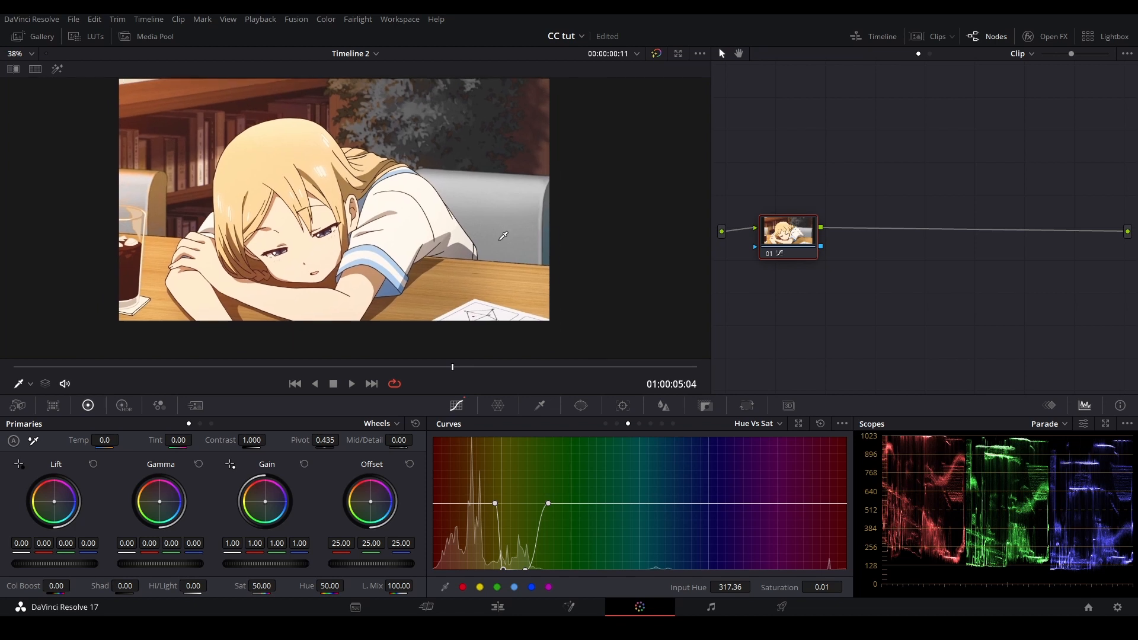
{"action": "scroll", "coordinate": [522, 234], "scroll_direction": "up", "scroll_amount": 1}
- Check the desaturation on frames of the bookshelf scene and return to the table scene
{"action": "left_click", "coordinate": [100, 367]}
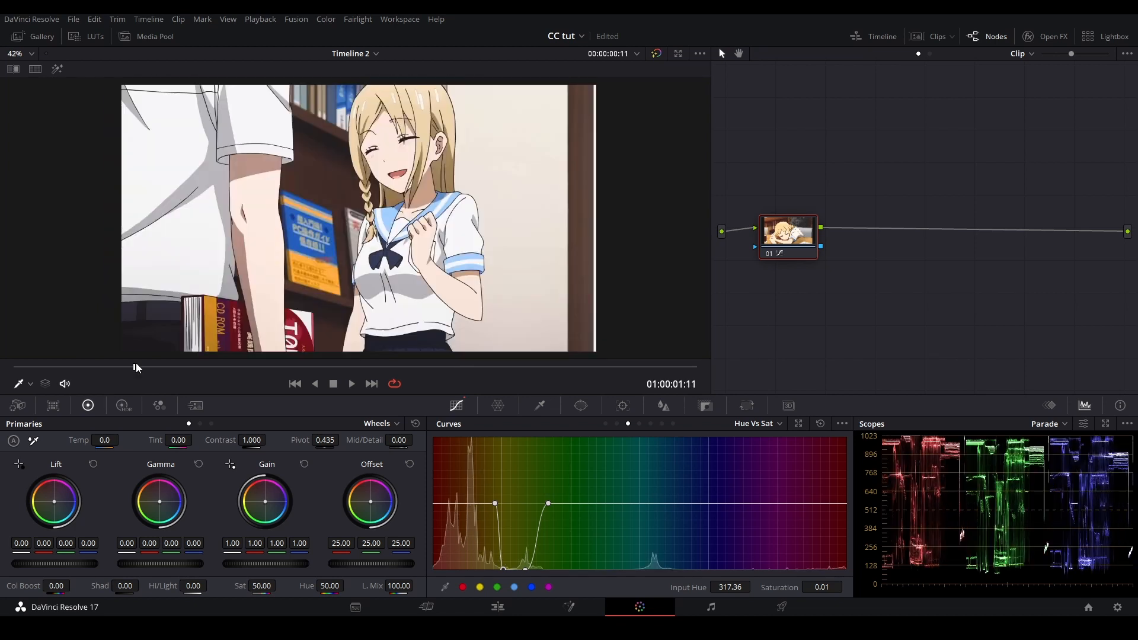
{"action": "left_click", "coordinate": [95, 367]}
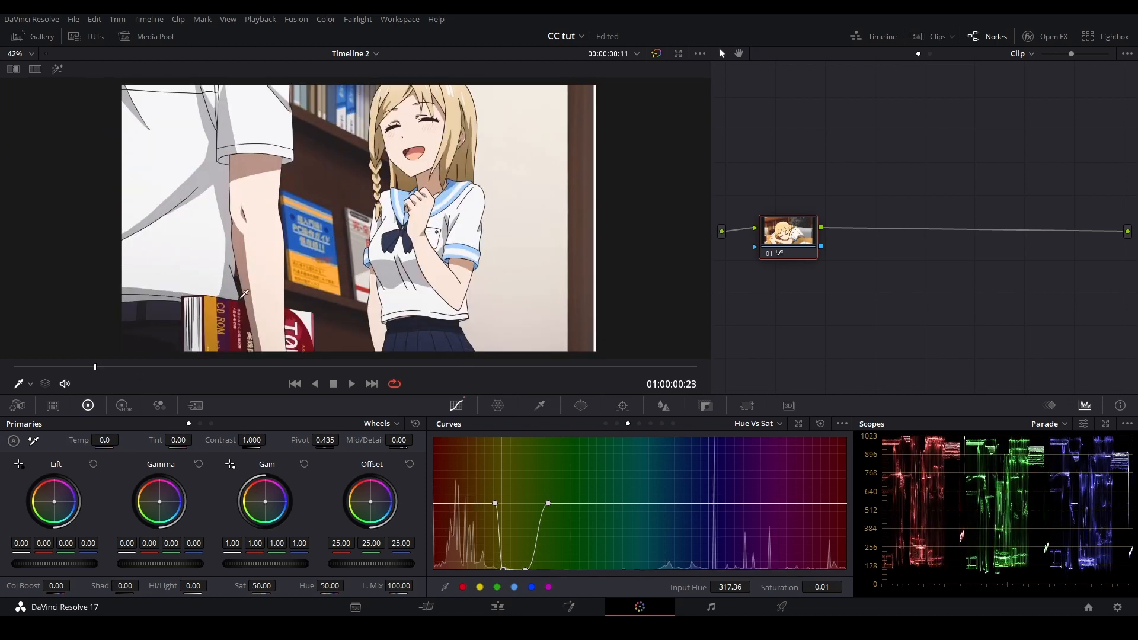
{"action": "left_click", "coordinate": [548, 367]}
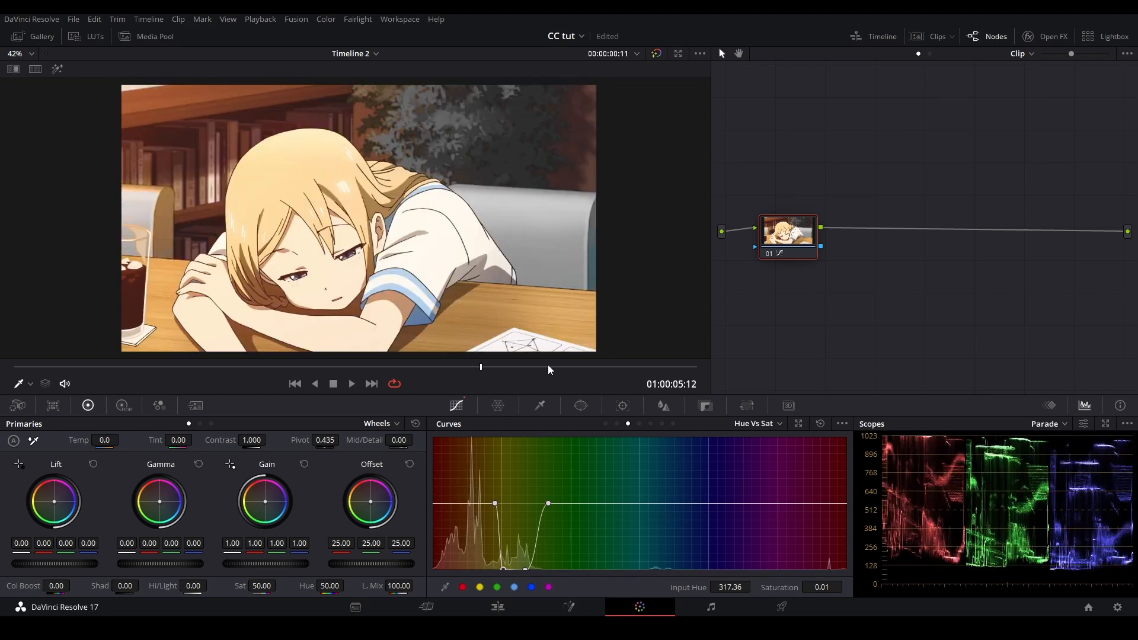
- Add a serial node after node 01 and compare the image with all grades bypassed and restored
{"action": "left_click_drag", "start_coordinate": [795, 259], "coordinate": [794, 245]}
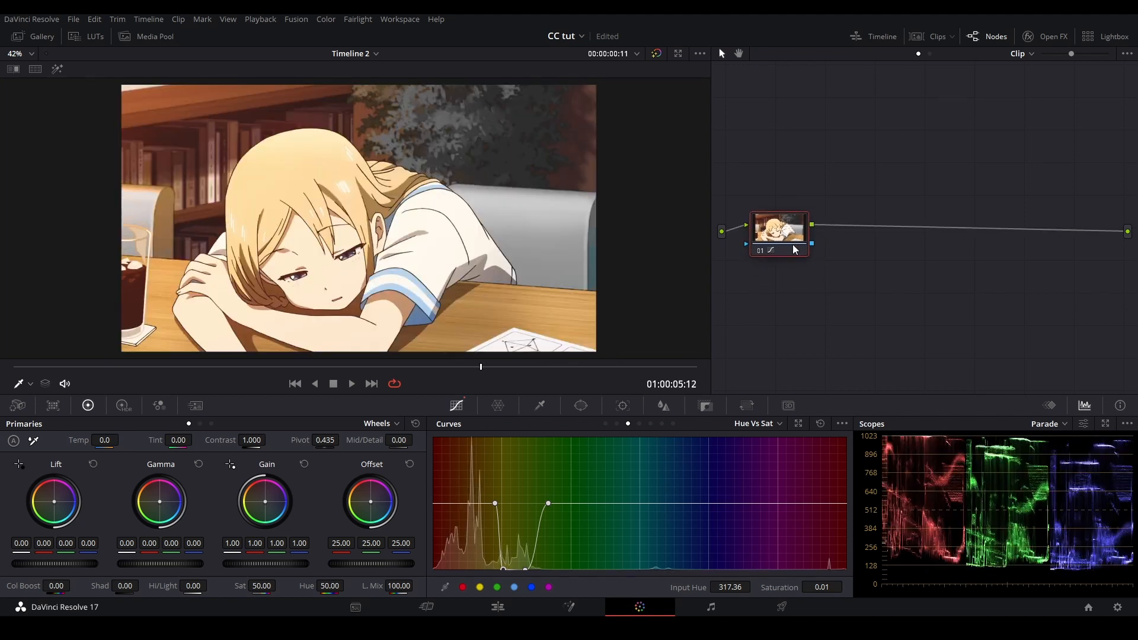
{"action": "key", "text": "alt+s"}
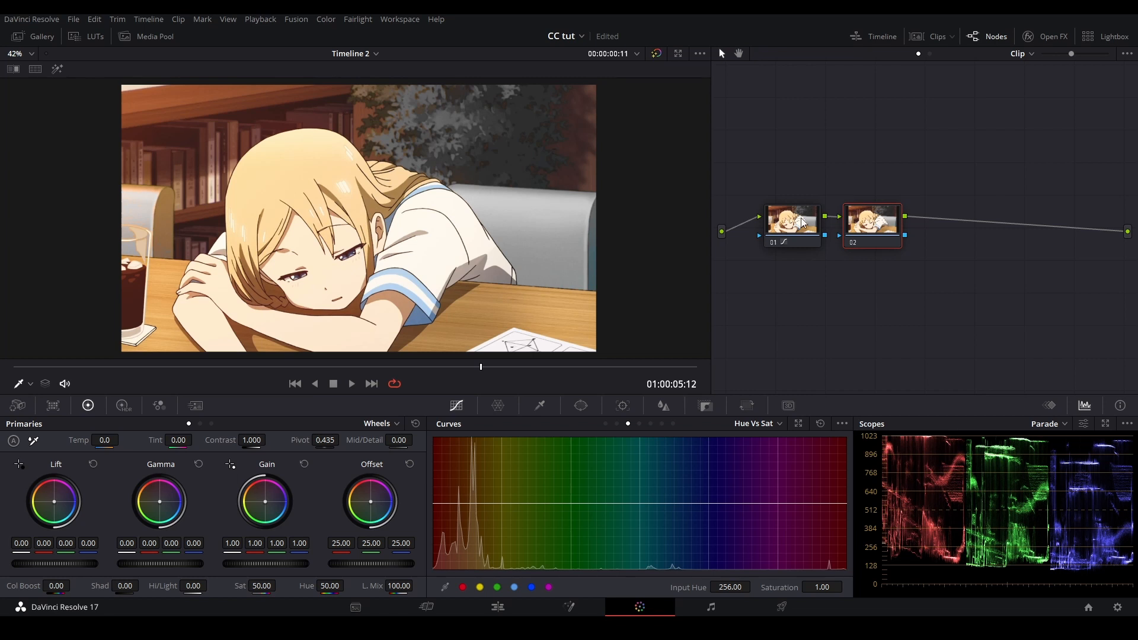
{"action": "left_click", "coordinate": [791, 228]}
{"action": "left_click", "coordinate": [656, 54]}
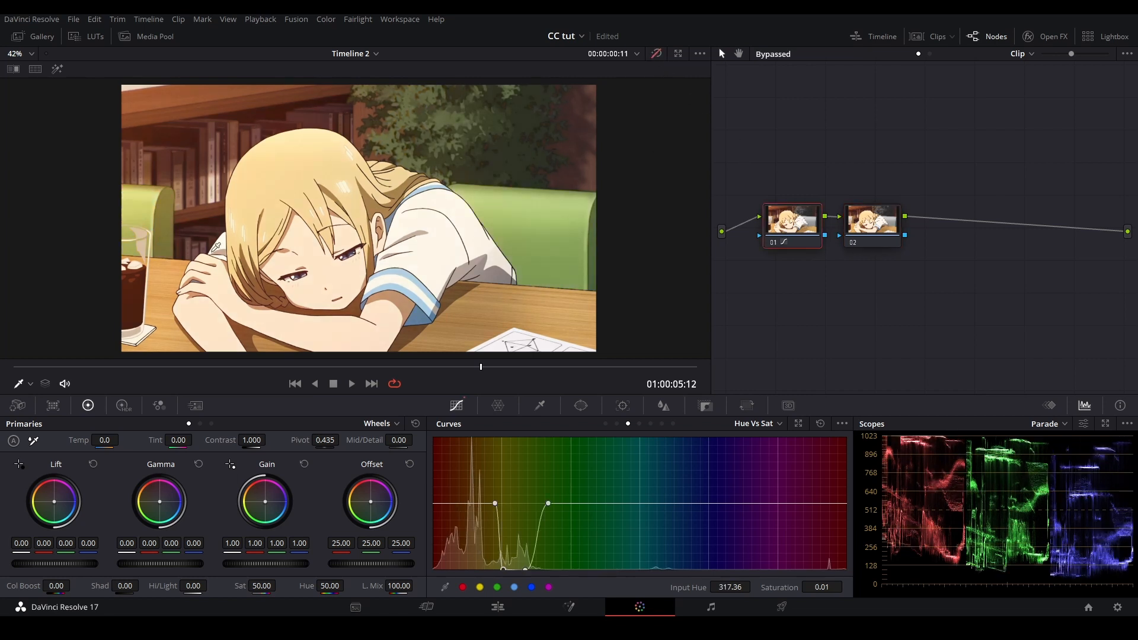
{"action": "left_click", "coordinate": [657, 54]}
- Delete the empty serial node 02 that follows node 01
{"action": "mouse_move", "coordinate": [788, 231]}
{"action": "left_mouse_down"}
{"action": "mouse_move", "coordinate": [779, 217]}
{"action": "mouse_move", "coordinate": [779, 229]}
{"action": "left_mouse_up"}
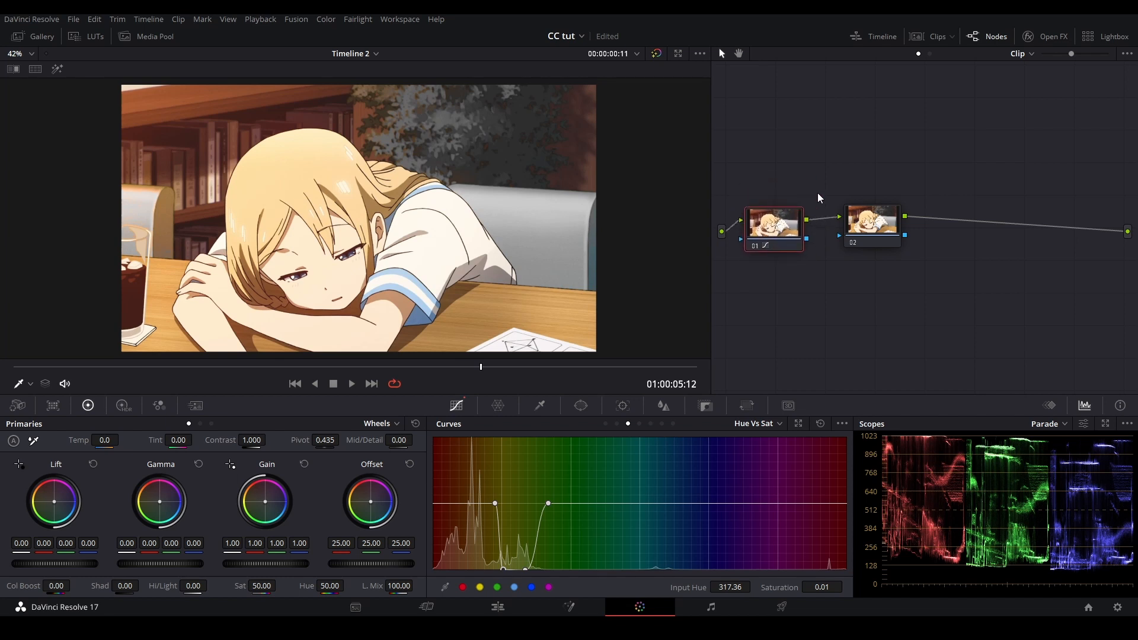
{"action": "left_click_drag", "start_coordinate": [871, 219], "coordinate": [873, 225]}
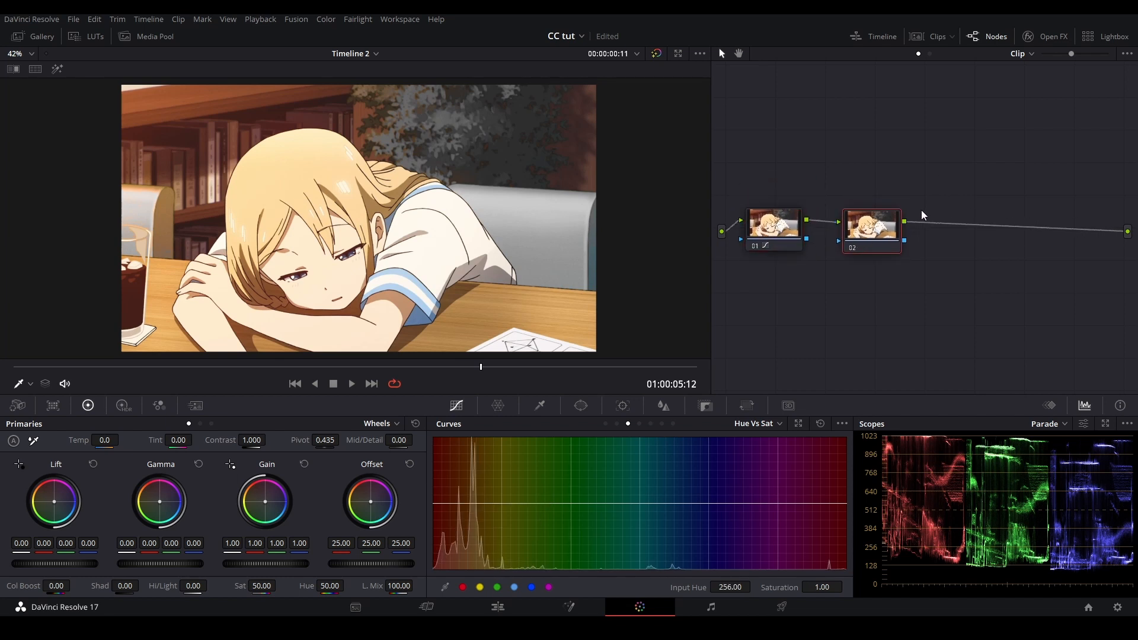
{"action": "key", "text": "Delete"}
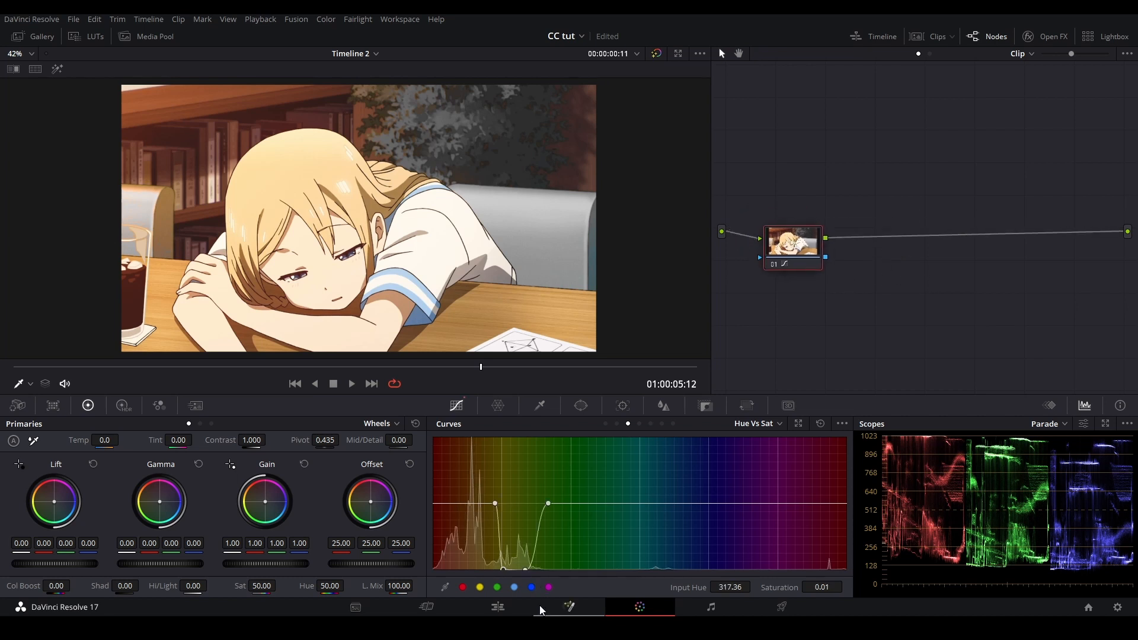
- On the Edit page, shorten the Clip 24 adjustment clip on Video 2 to about 4 seconds
{"action": "left_click", "coordinate": [530, 608]}
{"action": "left_click", "coordinate": [423, 439]}
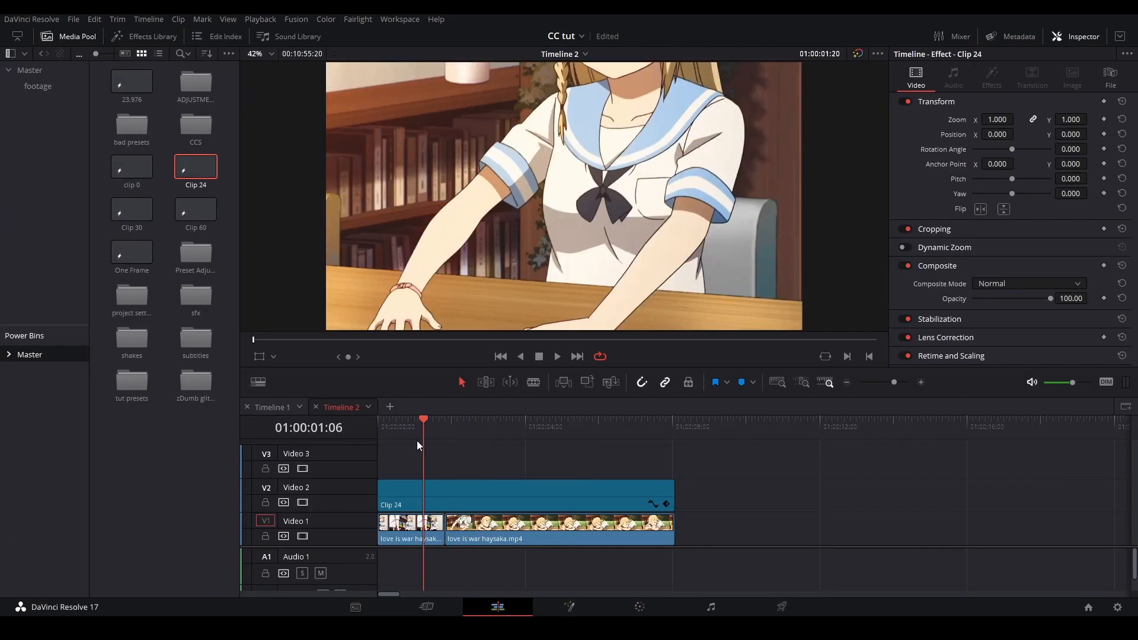
{"action": "left_click_drag", "start_coordinate": [417, 440], "coordinate": [416, 440]}
{"action": "scroll", "coordinate": [528, 448], "scroll_direction": "down", "scroll_amount": 2}
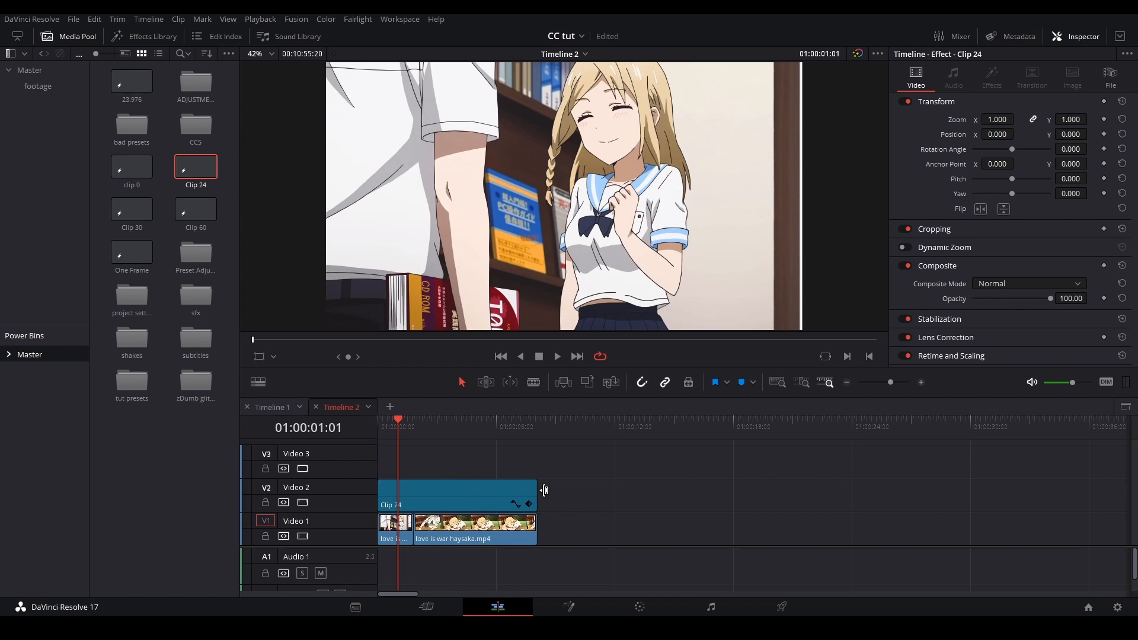
{"action": "left_click_drag", "start_coordinate": [535, 495], "coordinate": [463, 495]}
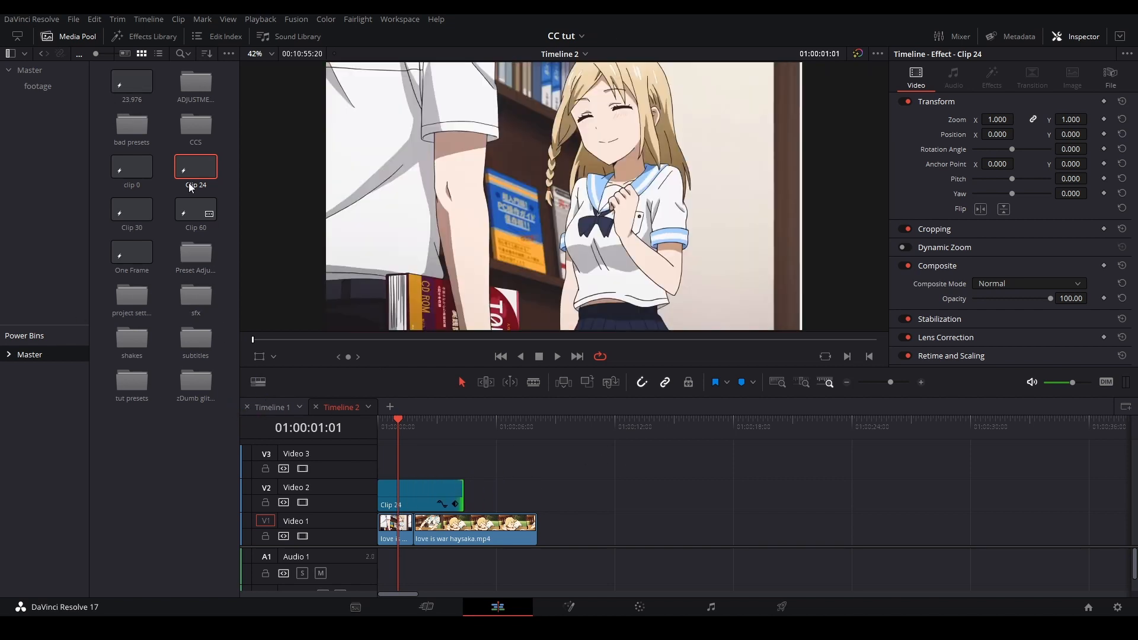
- Try storing the graded Clip 24 adjustment clip in the CCS power bin and undo it
{"action": "left_click", "coordinate": [195, 130]}
{"action": "double_click", "coordinate": [195, 130]}
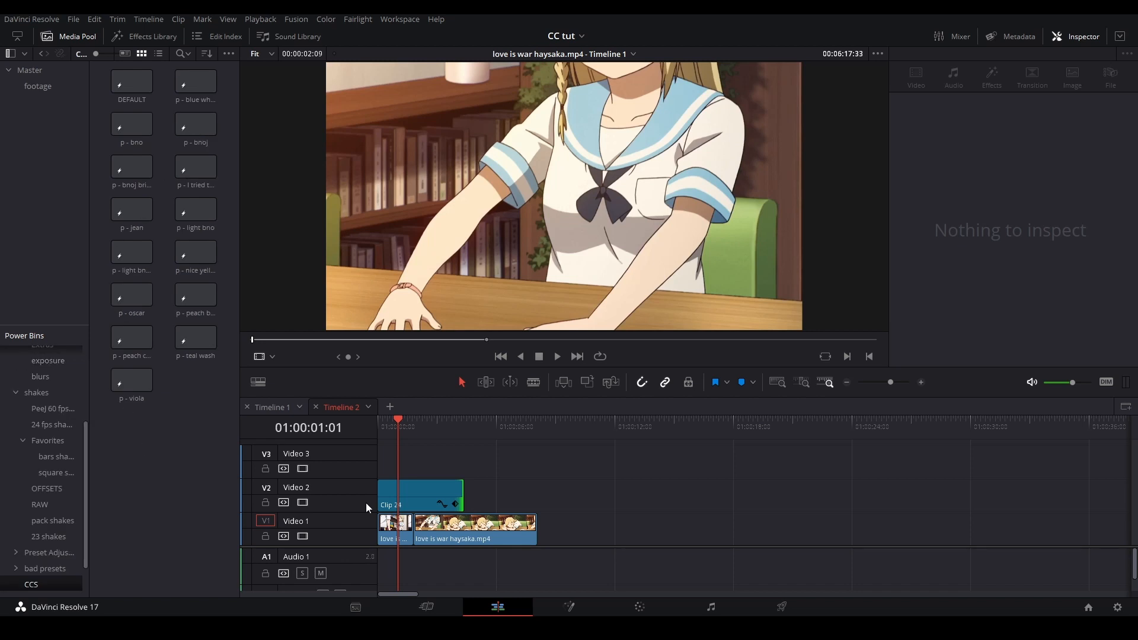
{"action": "left_click", "coordinate": [382, 494]}
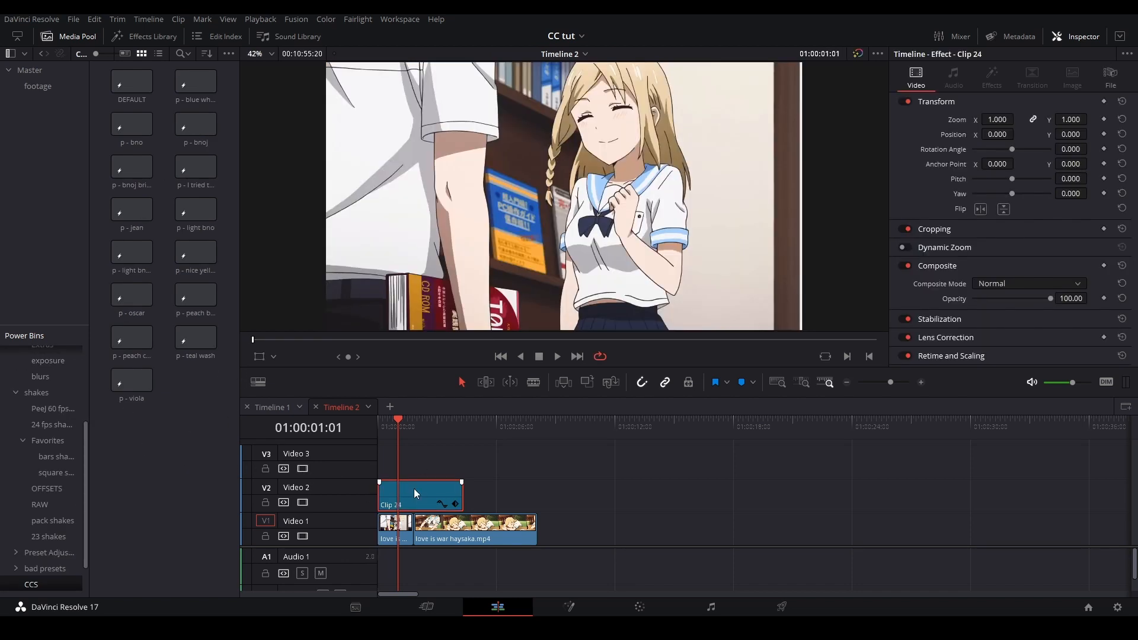
{"action": "left_click_drag", "start_coordinate": [414, 488], "coordinate": [204, 414]}
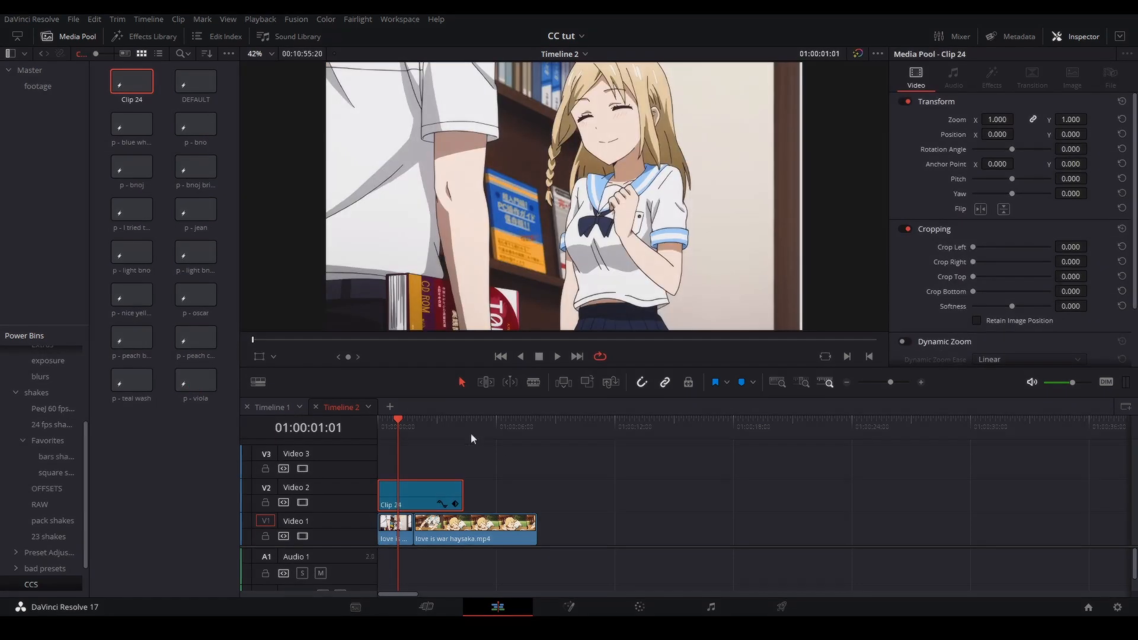
{"action": "key", "text": "ctrl+z"}
- Preview the graded footage at two points beneath the shortened adjustment clip
{"action": "left_click", "coordinate": [406, 434]}
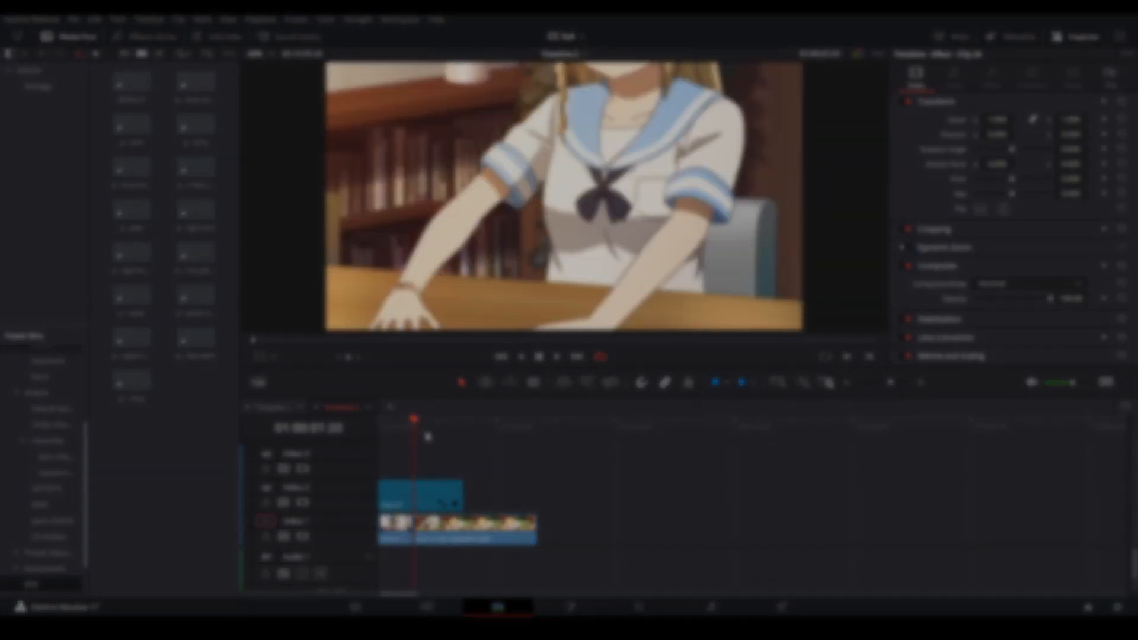
{"action": "left_click", "coordinate": [435, 437]}
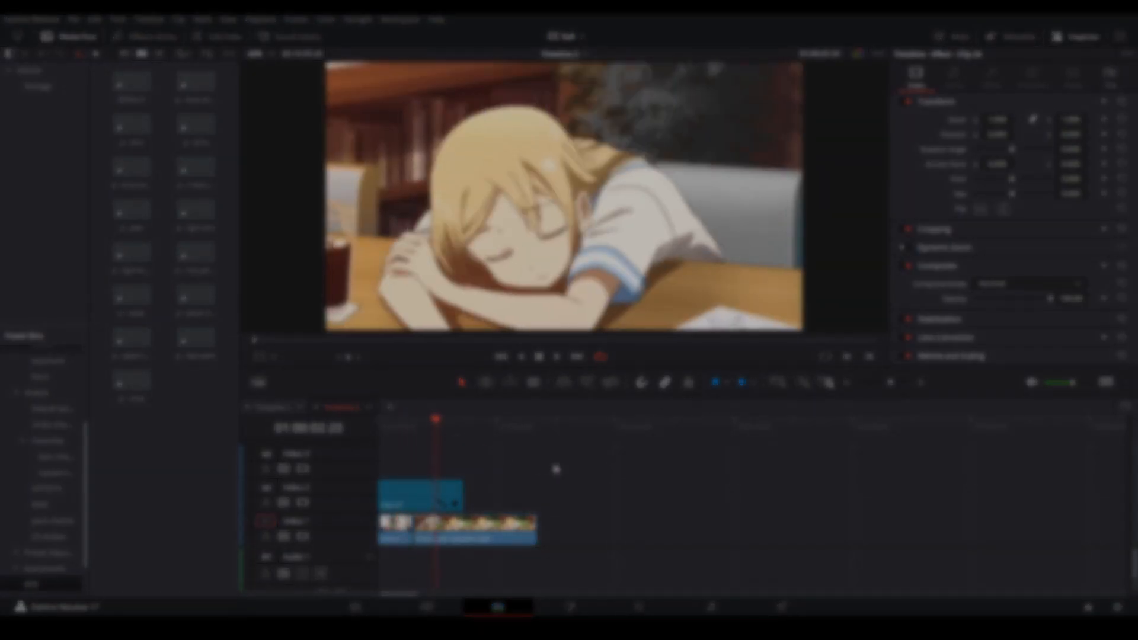